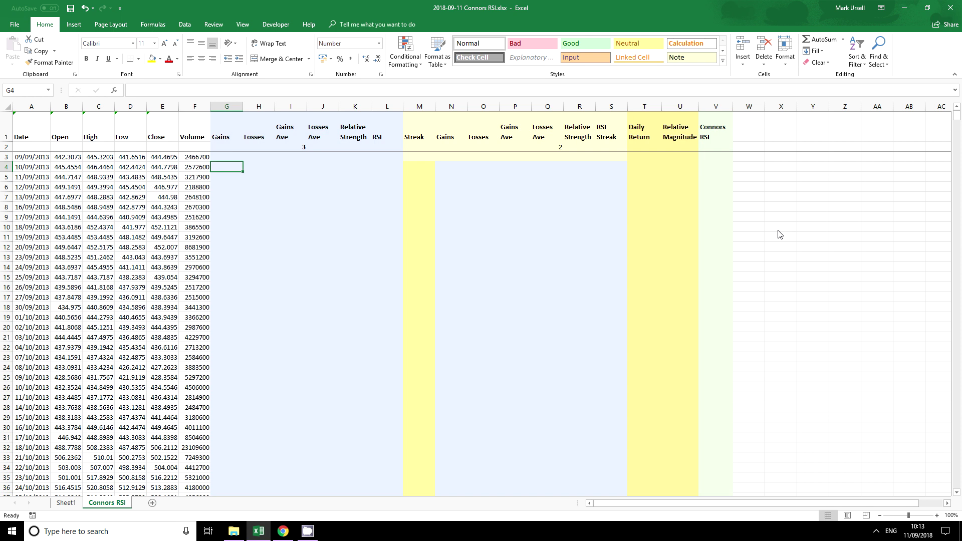
# Step: Enter the first Gains formula =IF(E4>E3,E4-E3,) in cell G4
pyautogui.write('=')
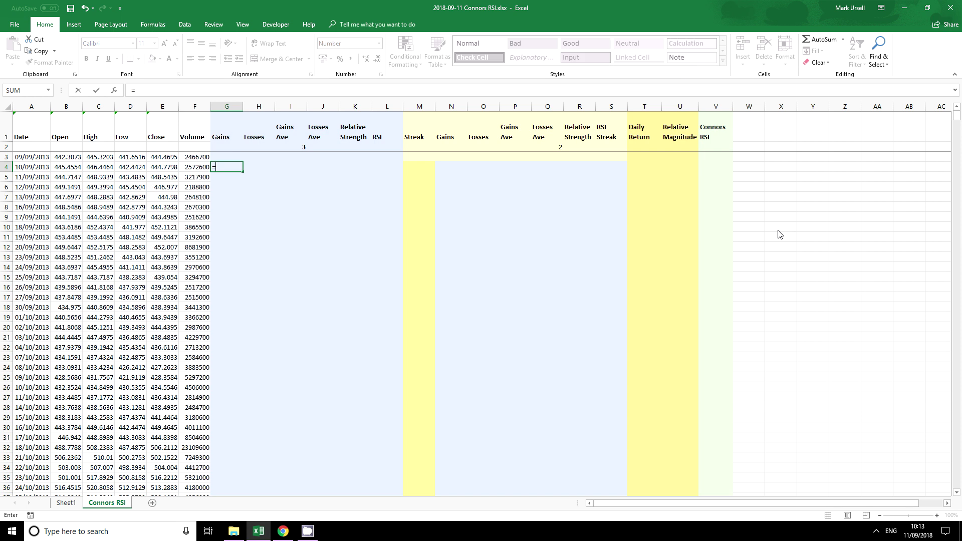
pyautogui.write('if(')
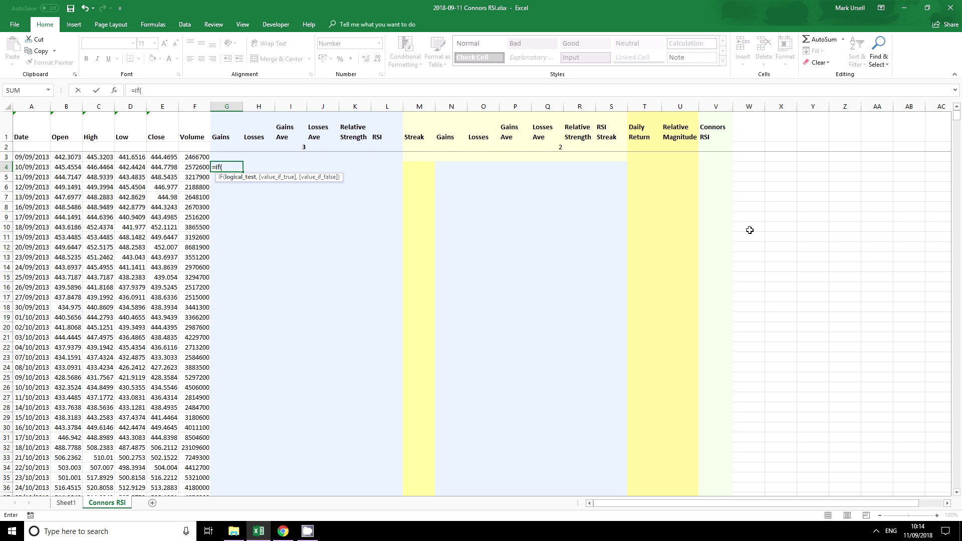
pyautogui.click(166, 166)
pyautogui.write('>')
pyautogui.click(167, 157)
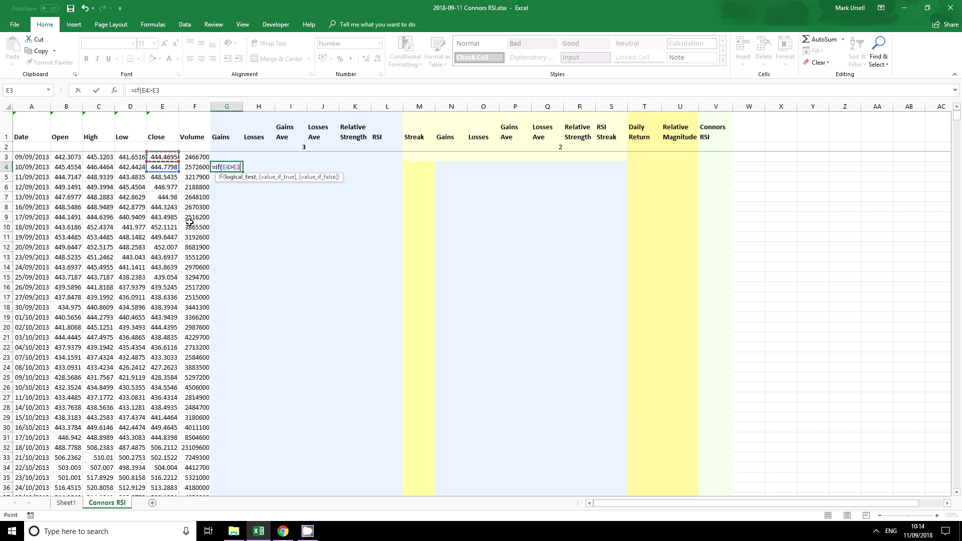
pyautogui.write(',')
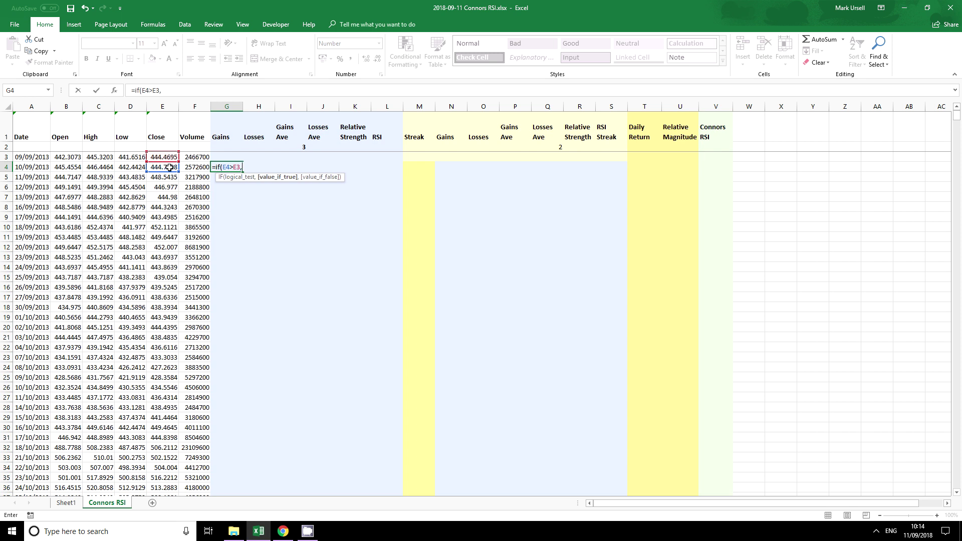
pyautogui.click(160, 167)
pyautogui.write('-')
pyautogui.click(159, 156)
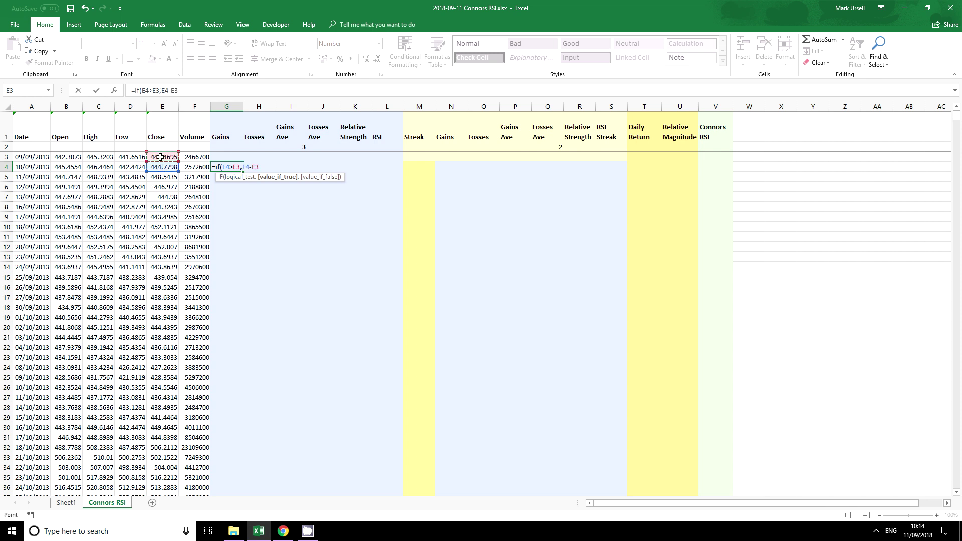
pyautogui.write(',0)')
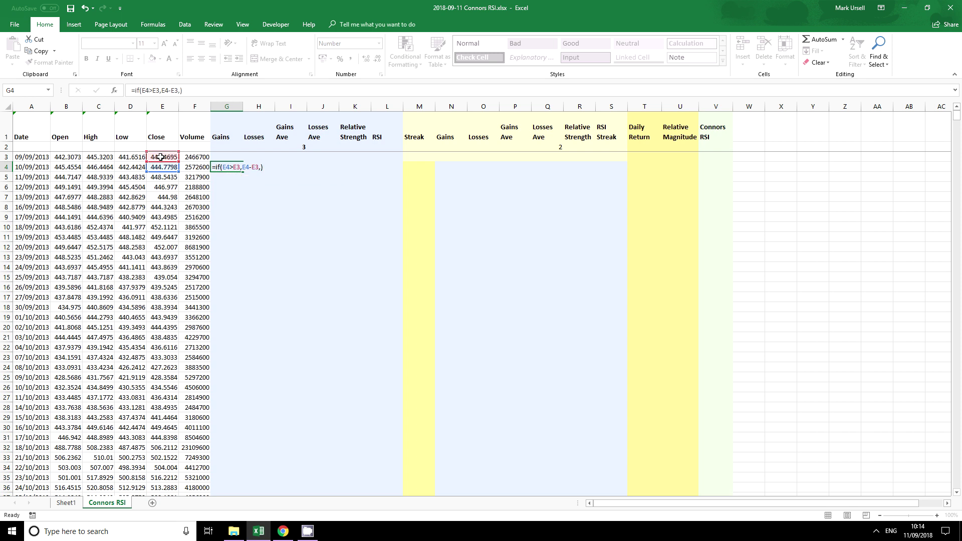
pyautogui.press('Return')
# Step: Enter the Losses formula =IF(E4<E3,E3-E4,) in H4 and fill G4:H4 down to the end of the data
pyautogui.click(251, 167)
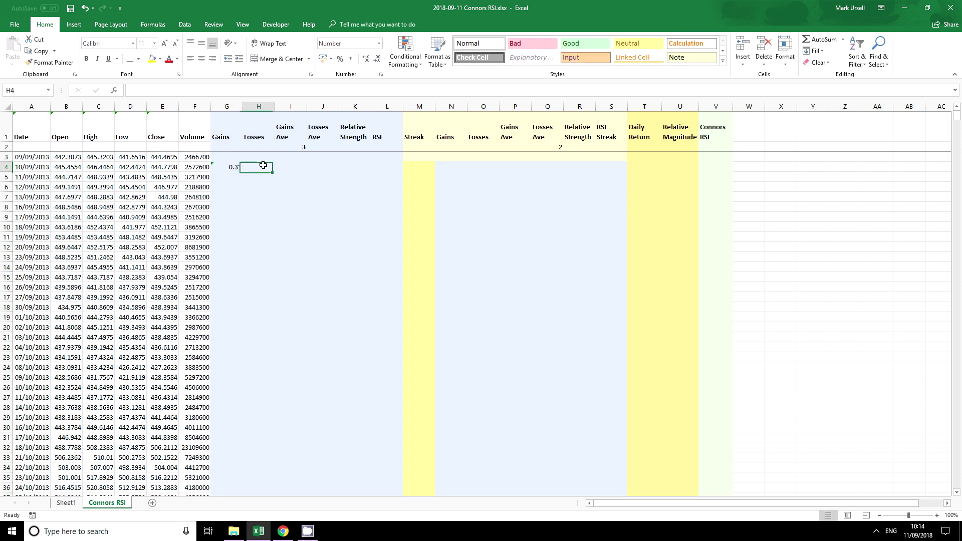
pyautogui.write('=')
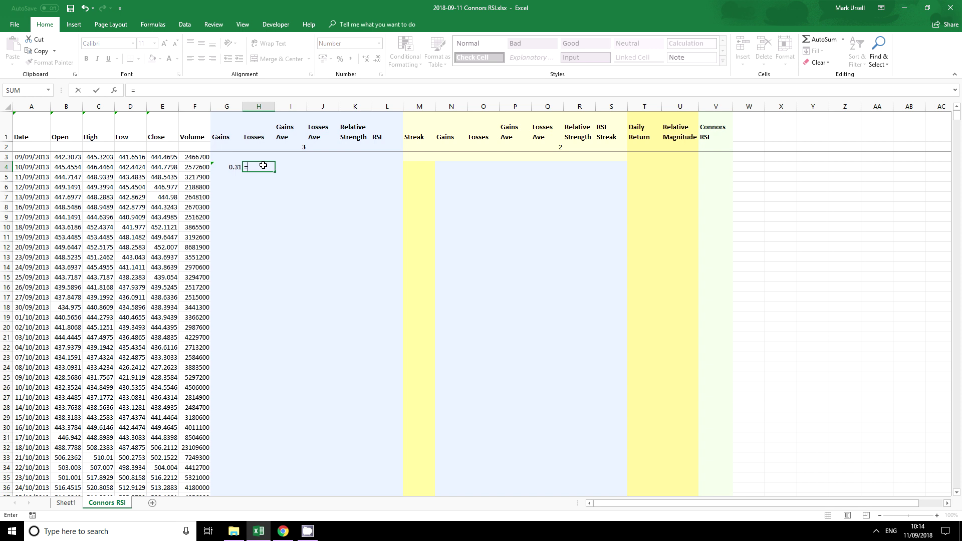
pyautogui.write('if(')
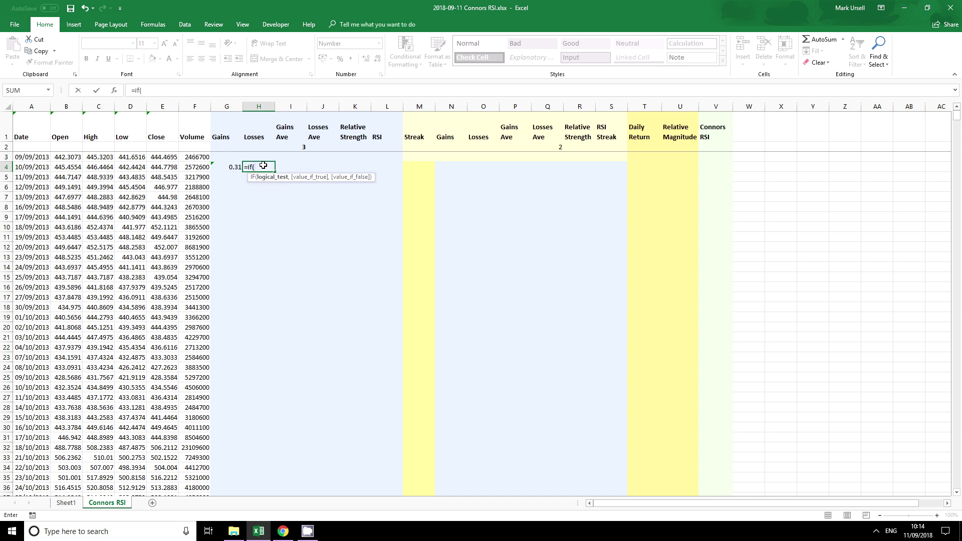
pyautogui.click(160, 167)
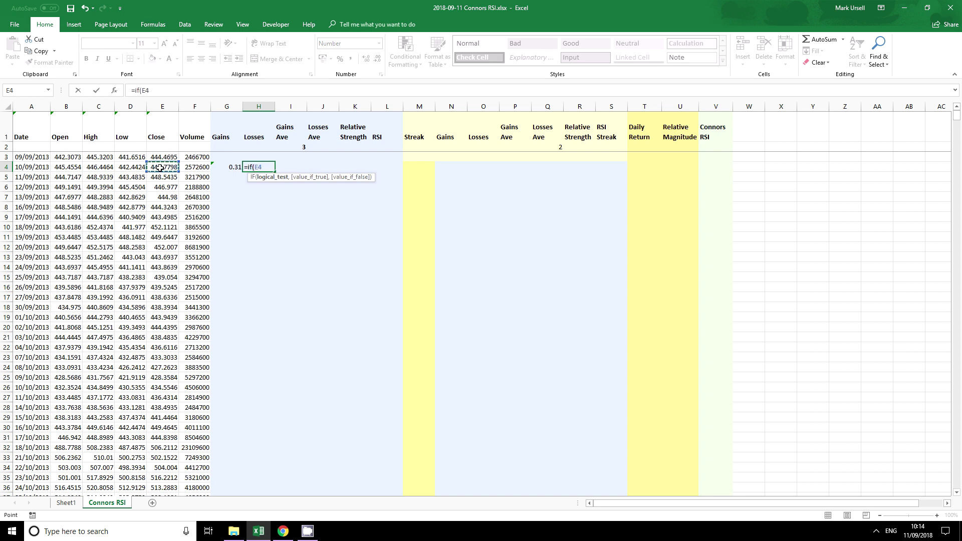
pyautogui.write('<')
pyautogui.click(165, 155)
pyautogui.write(',')
pyautogui.click(163, 155)
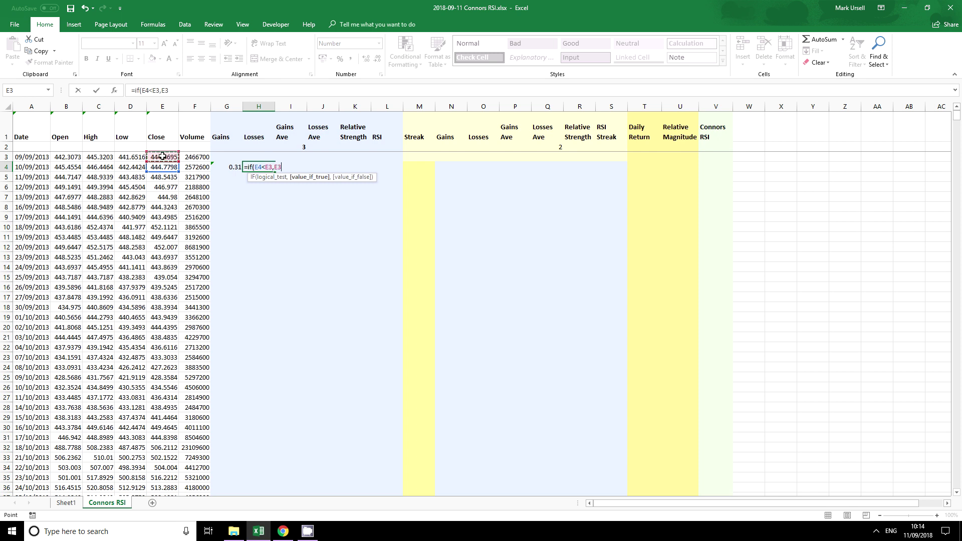
pyautogui.write('-')
pyautogui.click(158, 166)
pyautogui.write(',')
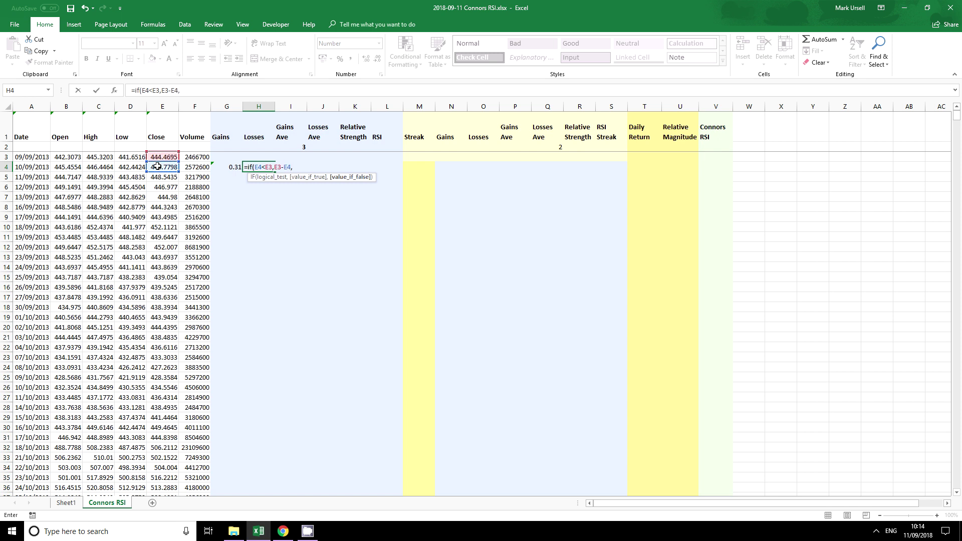
pyautogui.write(')')
pyautogui.press('Return')
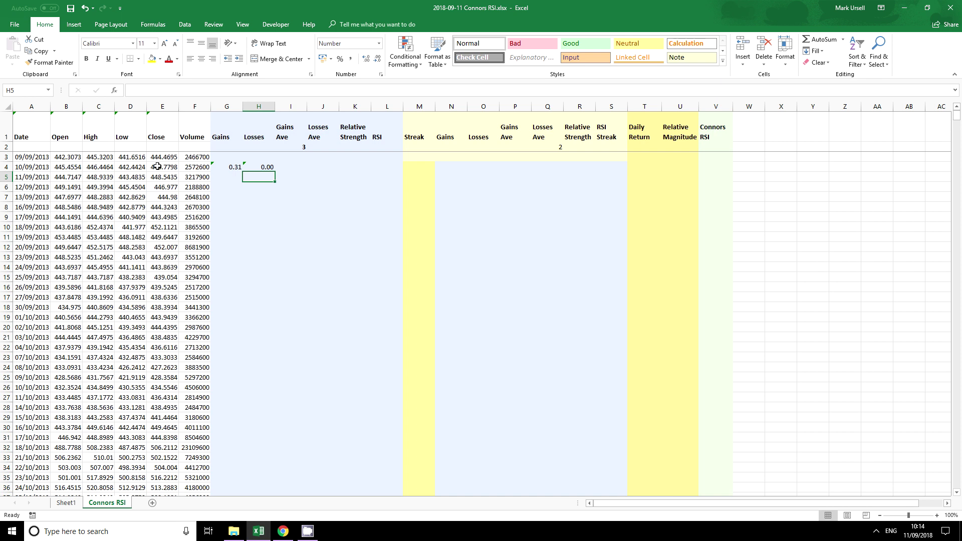
pyautogui.moveTo(227, 167); pyautogui.dragTo(258, 167)
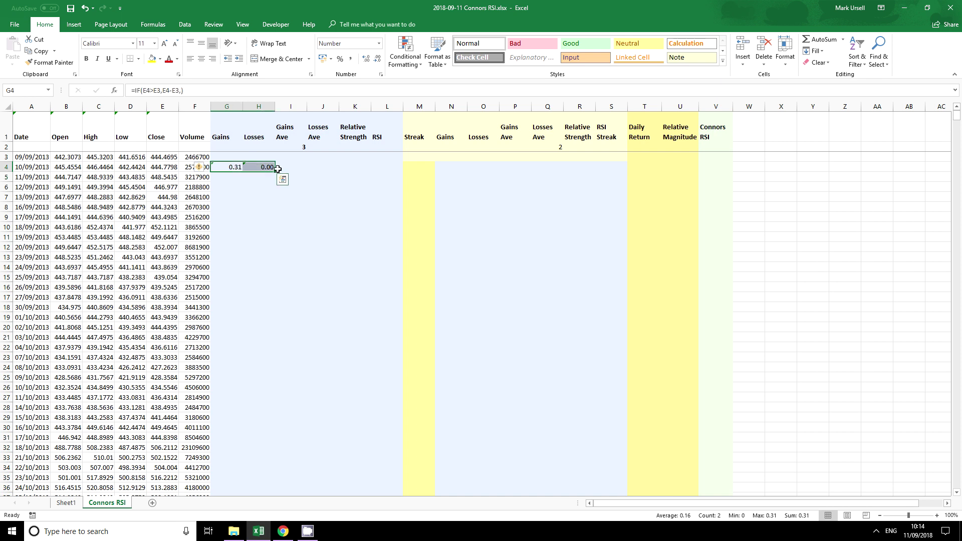
pyautogui.doubleClick(274, 172)
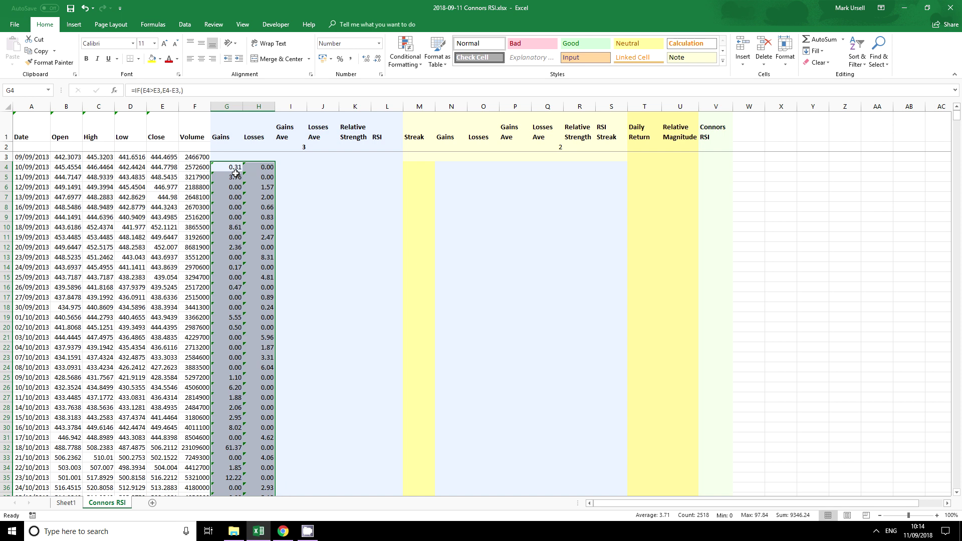
# Step: Enter =AVERAGE(G4:G6) in I6 as the first Gains Ave value
pyautogui.click(283, 187)
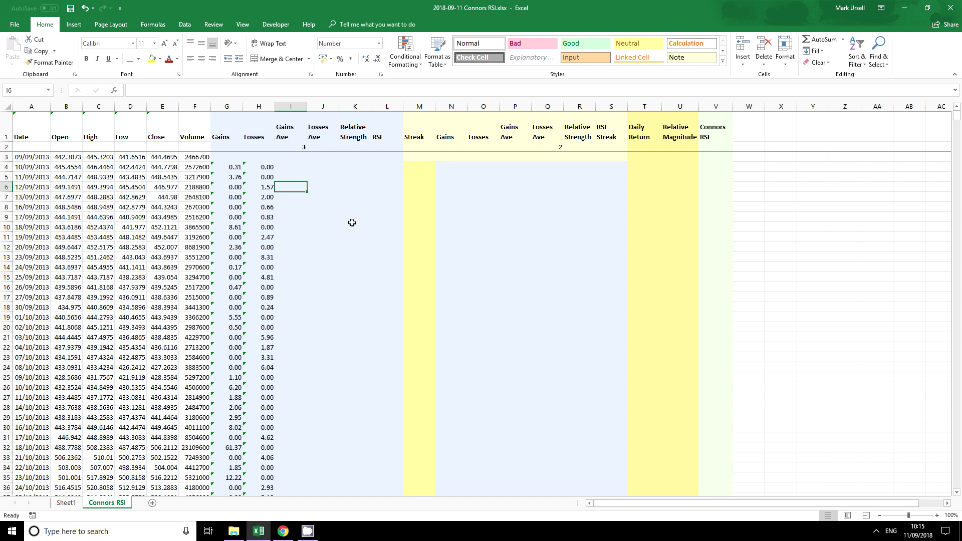
pyautogui.write('=average')
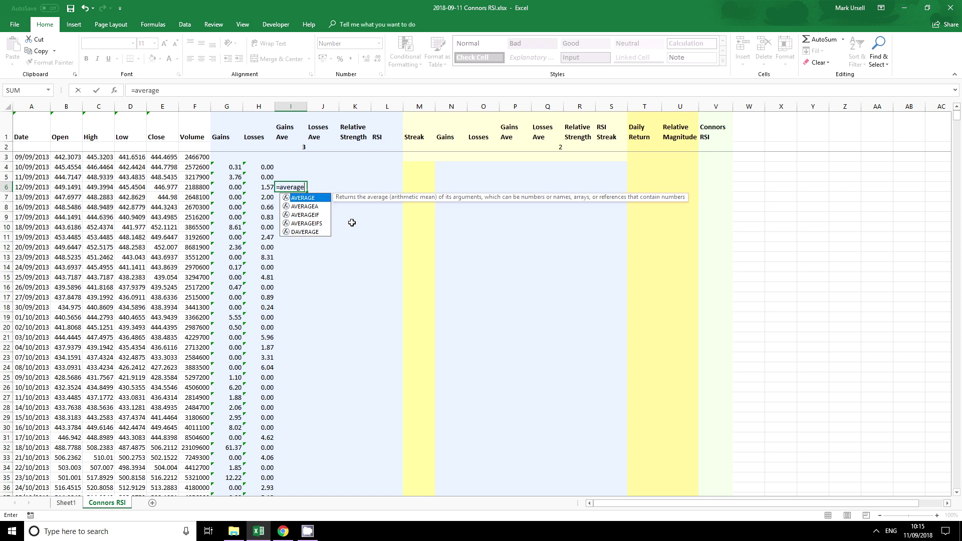
pyautogui.write('(')
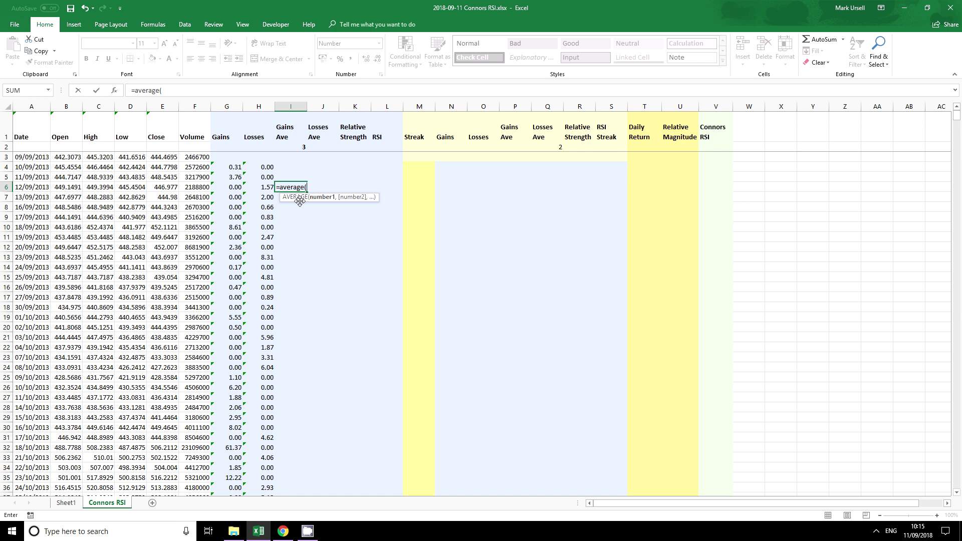
pyautogui.moveTo(233, 188); pyautogui.dragTo(232, 167)
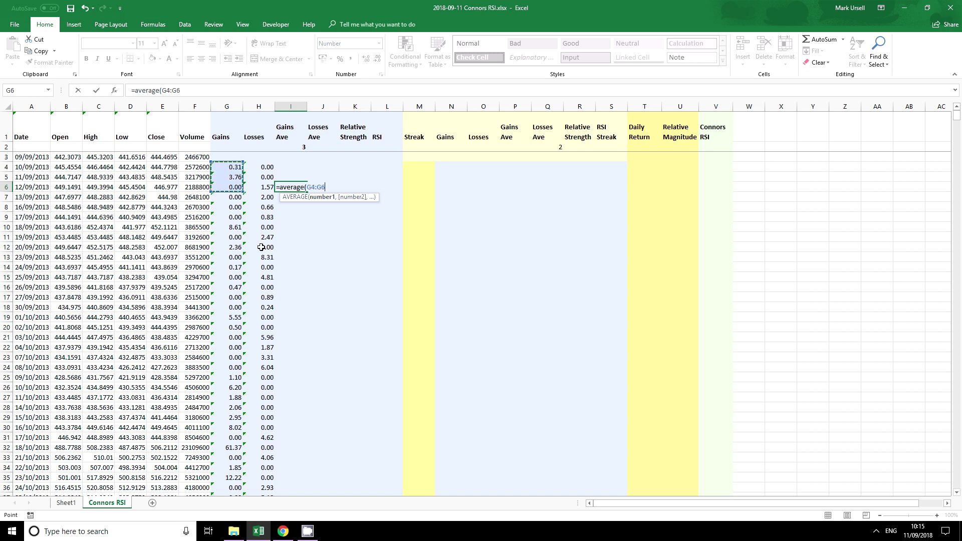
pyautogui.press('Return')
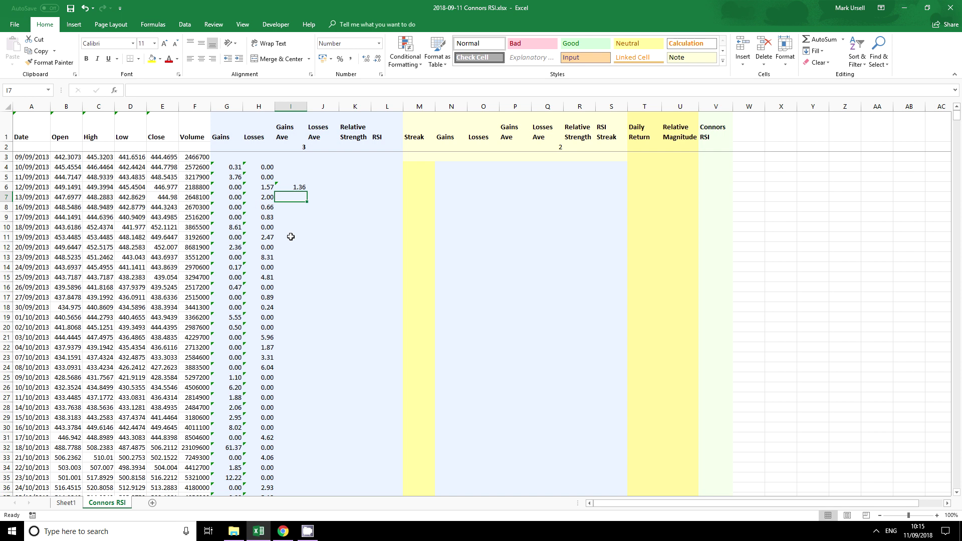
# Step: Enter the smoothed Gains Ave formula =(G7+(I6*($I$2-1)))/$I$2 in cell I7
pyautogui.write('=')
pyautogui.click(231, 197)
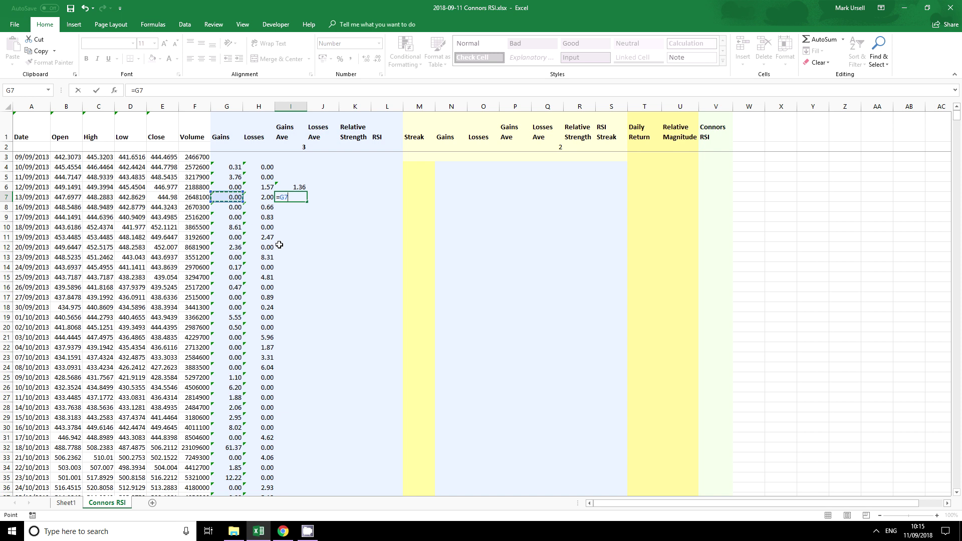
pyautogui.write('+(')
pyautogui.click(295, 187)
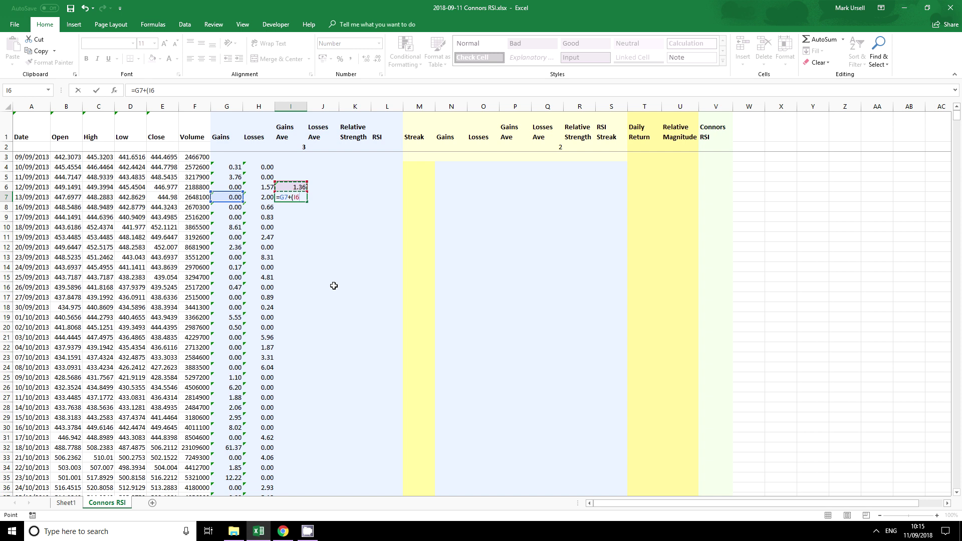
pyautogui.write('*(')
pyautogui.click(295, 147)
pyautogui.press('F4')
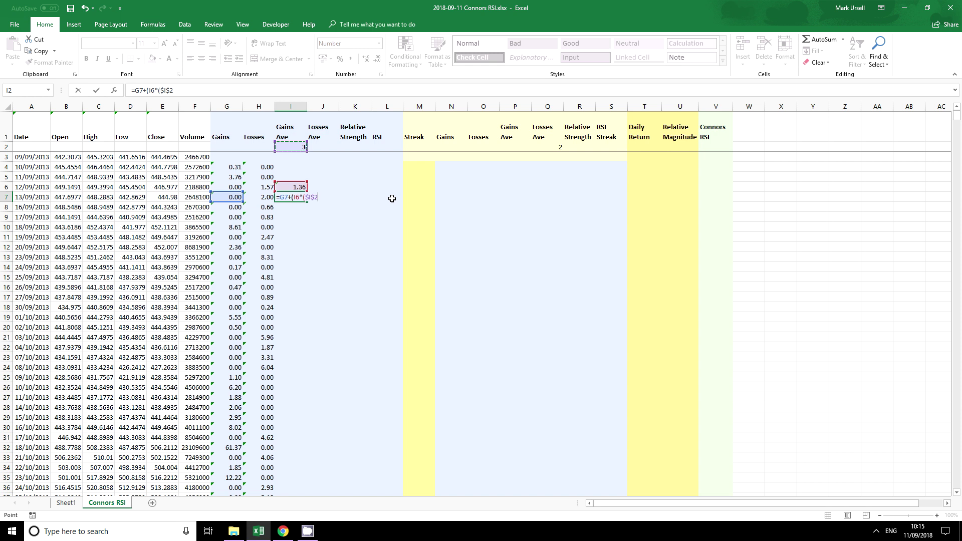
pyautogui.write('-1))')
pyautogui.click(200, 90)
pyautogui.write(')(')
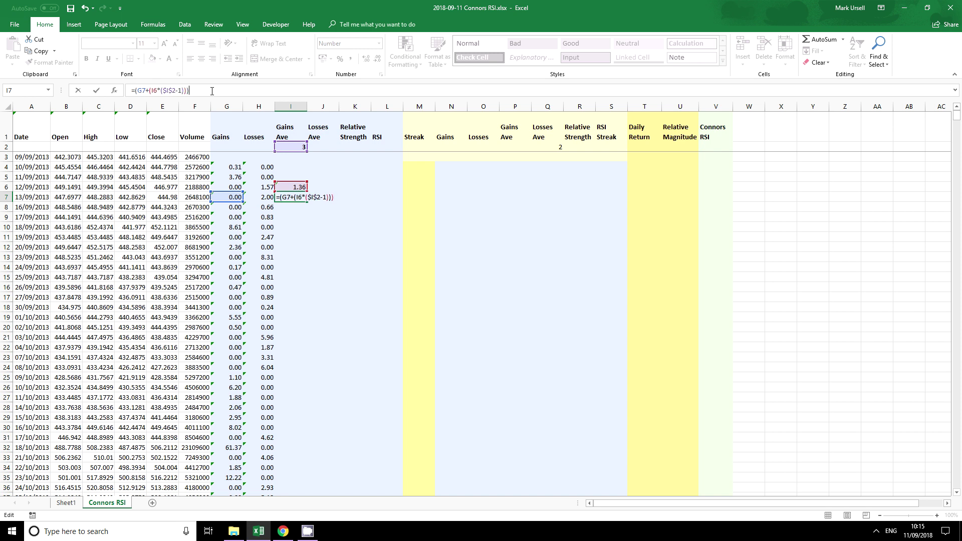
pyautogui.click(289, 147)
pyautogui.press('F4')
pyautogui.press('Return')
# Step: Fill the I7 formula down the Gains Ave column to the end of the data
pyautogui.click(302, 197)
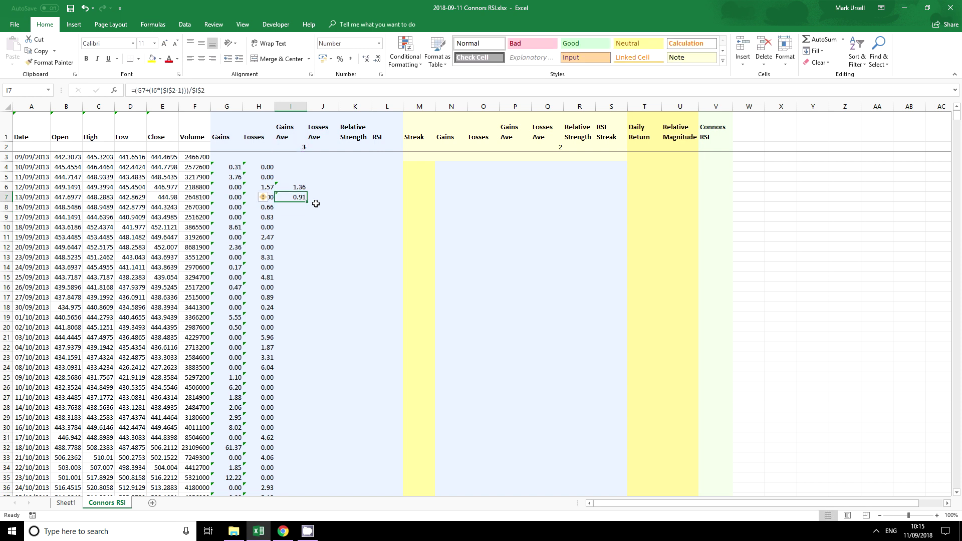
pyautogui.click(307, 203)
pyautogui.doubleClick(307, 202)
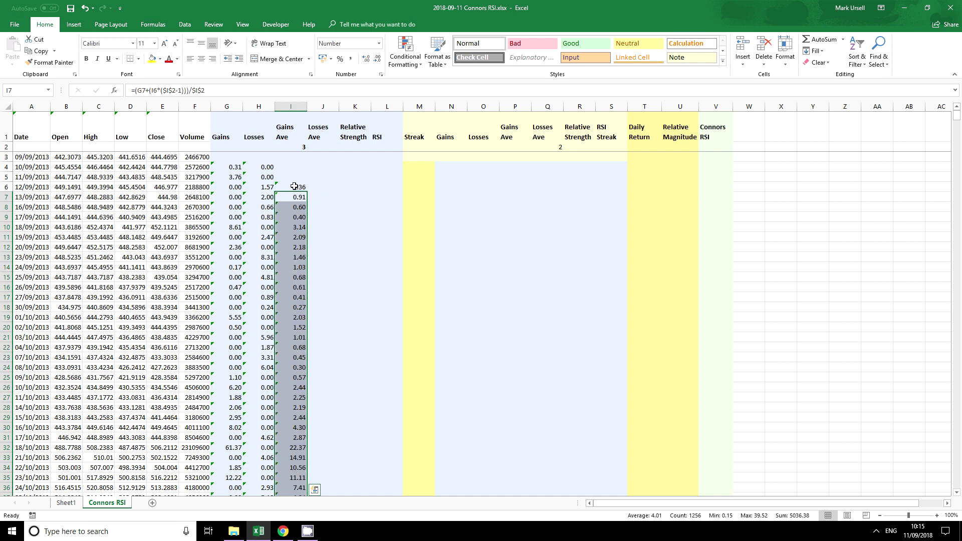
# Step: Copy the I6 average formula across to J6 under Losses Ave and check its cell references
pyautogui.click(299, 188)
pyautogui.moveTo(307, 192); pyautogui.dragTo(328, 192)
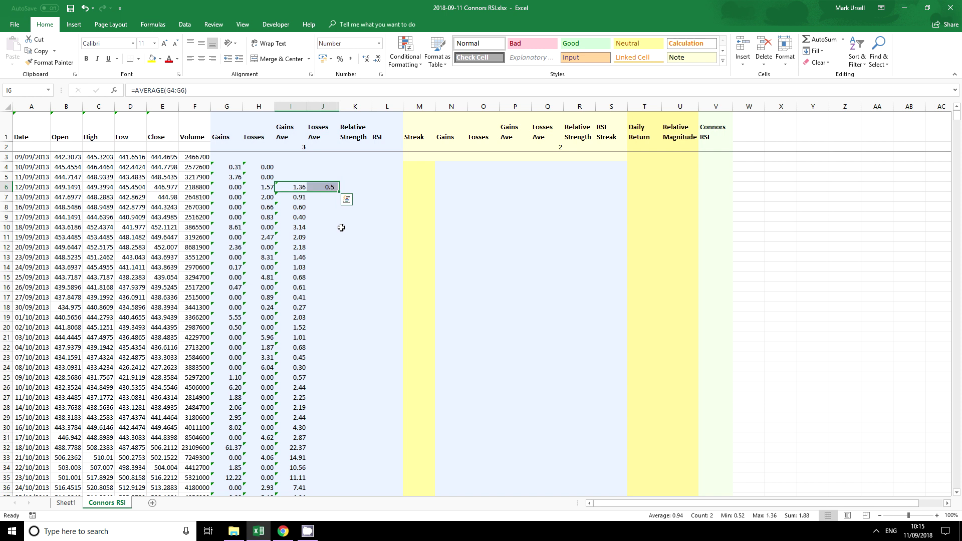
pyautogui.doubleClick(324, 187)
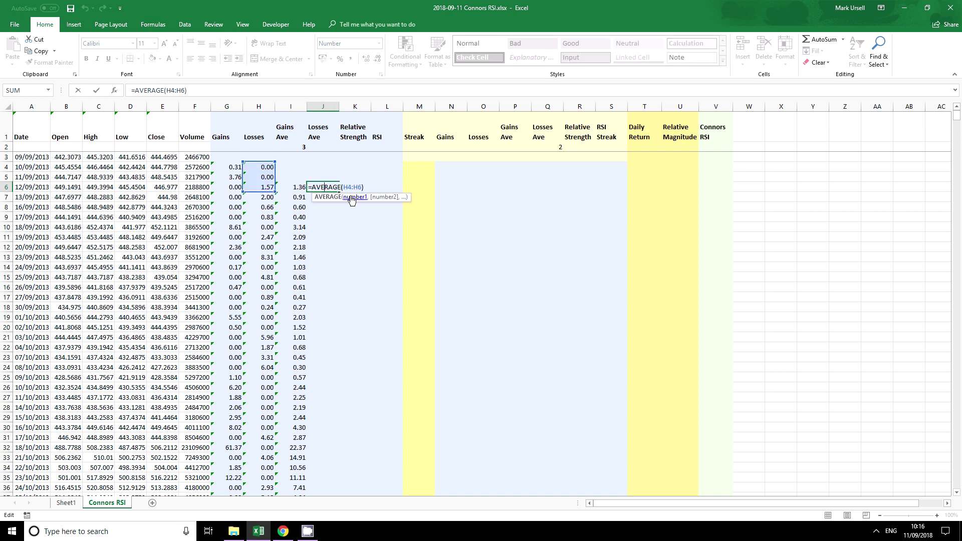
pyautogui.press('Escape')
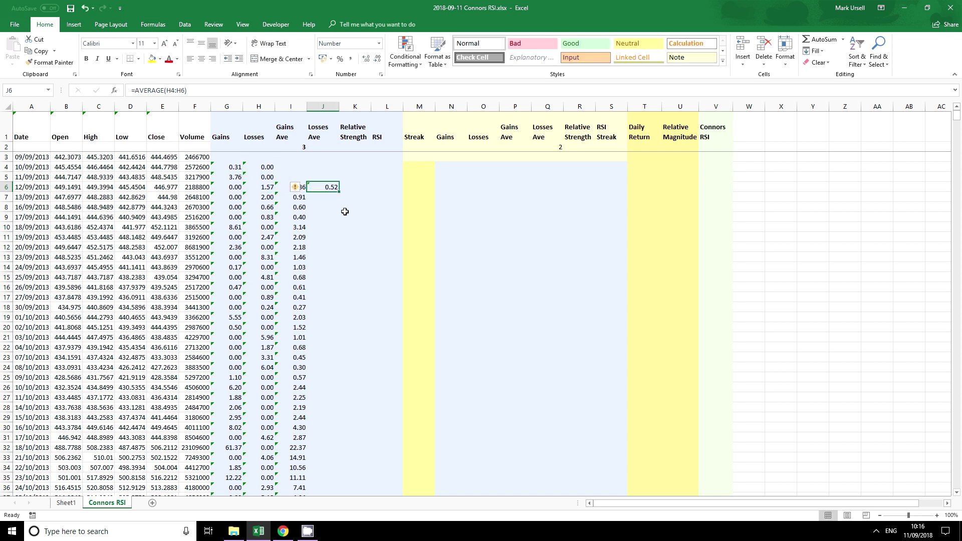
# Step: Copy the I7 smoothing formula across to J7, check its references, and fill it down the Losses Ave column
pyautogui.click(298, 196)
pyautogui.moveTo(304, 201); pyautogui.dragTo(331, 198)
pyautogui.doubleClick(330, 197)
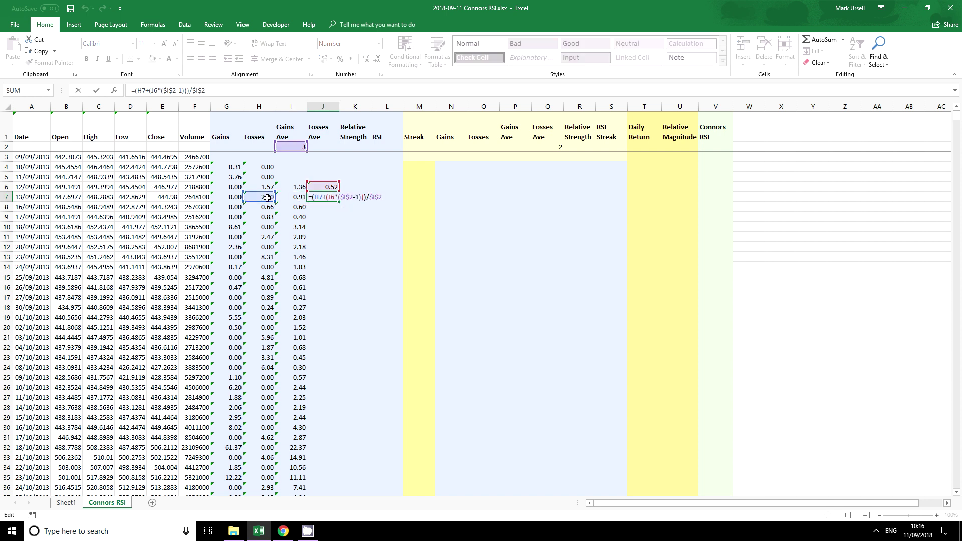
pyautogui.press('Escape')
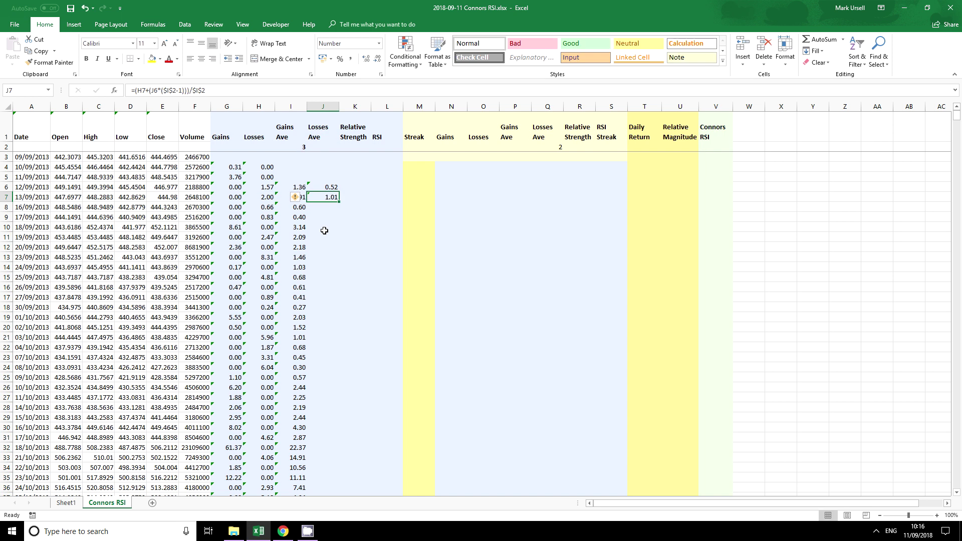
pyautogui.doubleClick(339, 204)
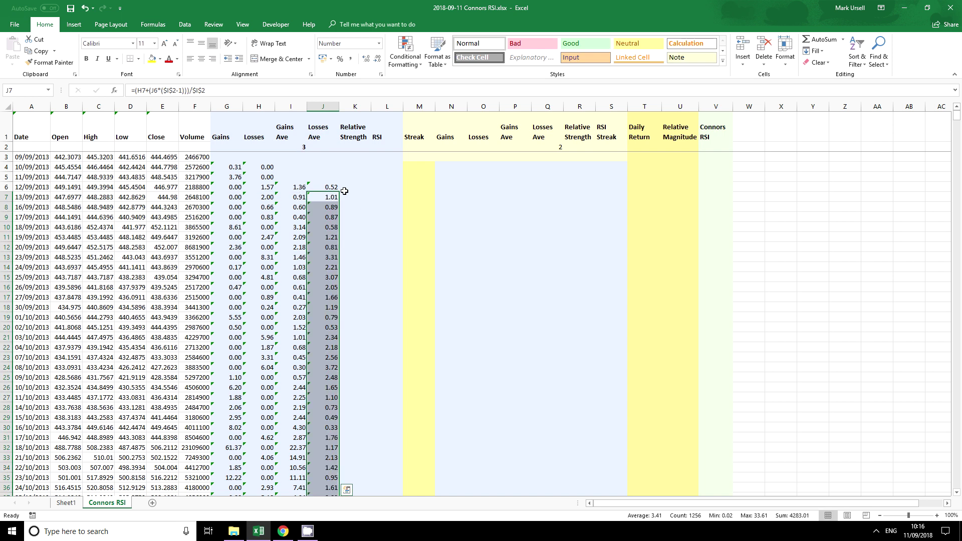
# Step: Enter the Relative Strength formula =I6/J6 in cell K6 and fill it down the column
pyautogui.click(345, 188)
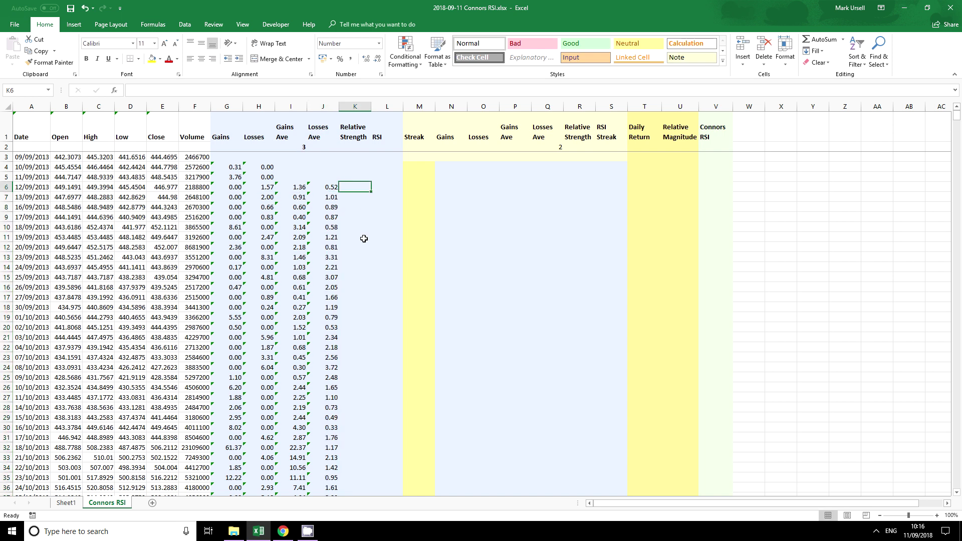
pyautogui.write('=')
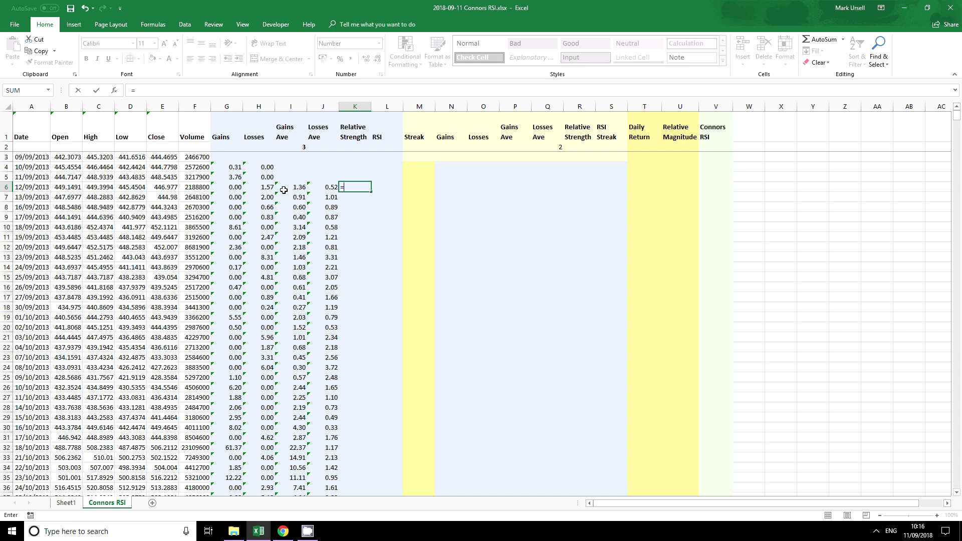
pyautogui.click(292, 188)
pyautogui.write('/')
pyautogui.click(326, 187)
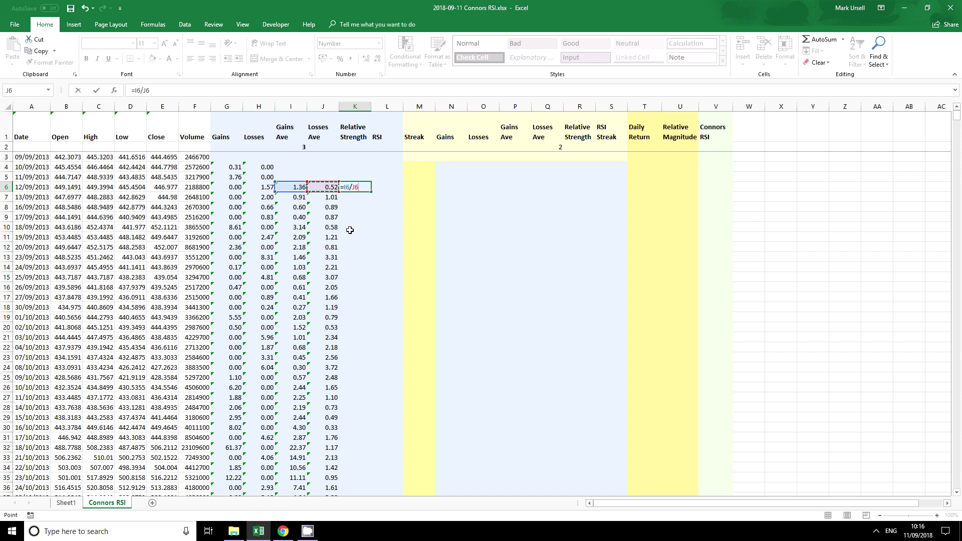
pyautogui.press('Return')
pyautogui.click(361, 189)
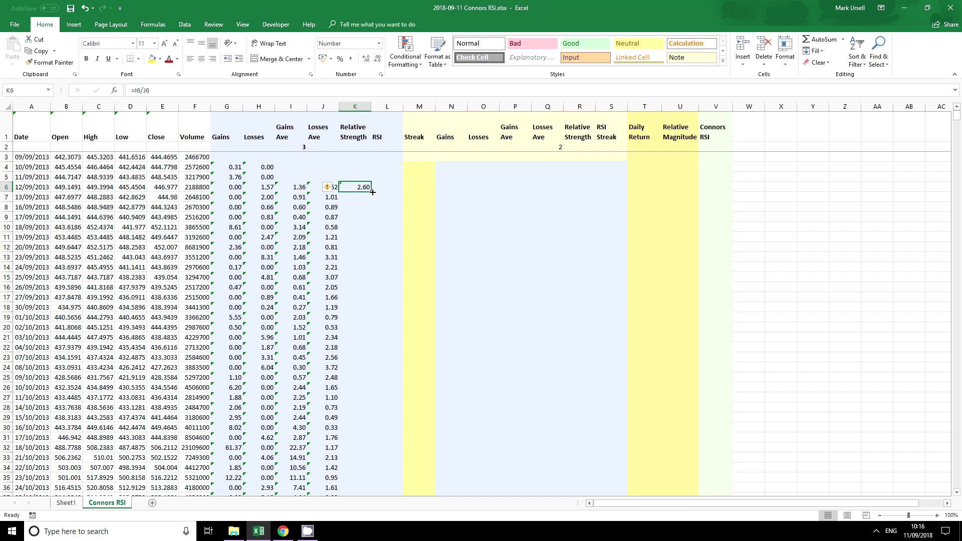
pyautogui.doubleClick(371, 191)
# Step: Enter the RSI formula =100-(100/(1+K6)) in cell L6
pyautogui.click(386, 187)
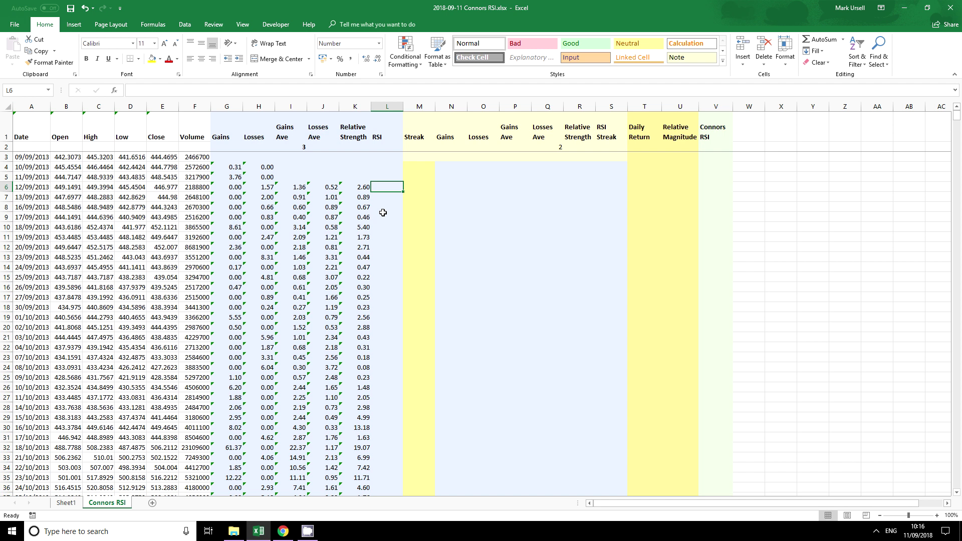
pyautogui.write('=100-(100')
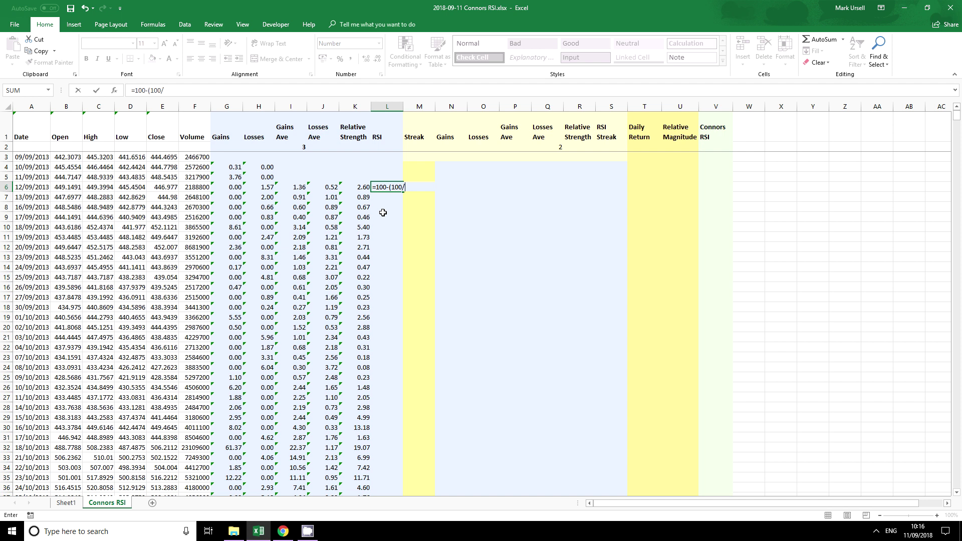
pyautogui.write('/(1+')
pyautogui.press('Left')
pyautogui.write(')')
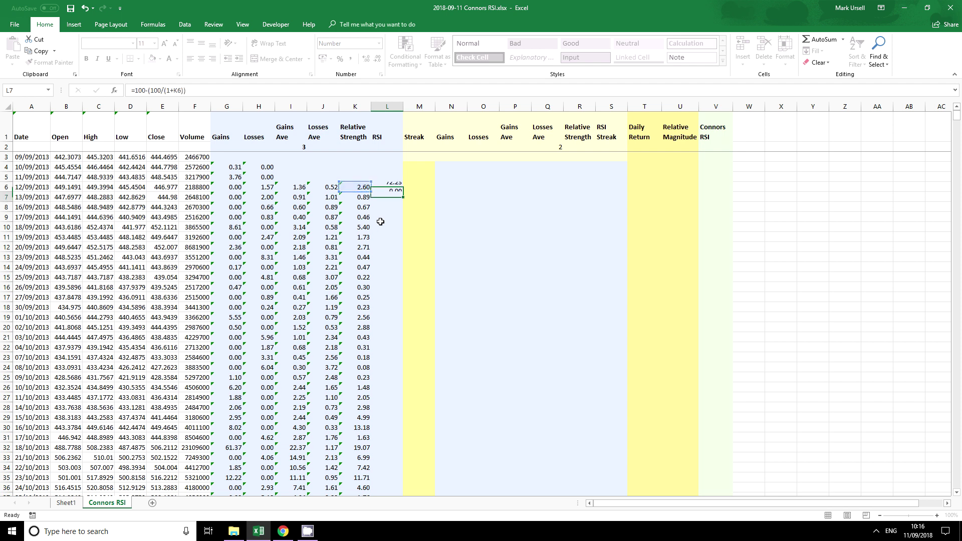
pyautogui.press('Return')
# Step: Check the L6 formula against its K6 source and fill it down the RSI column
pyautogui.click(383, 188)
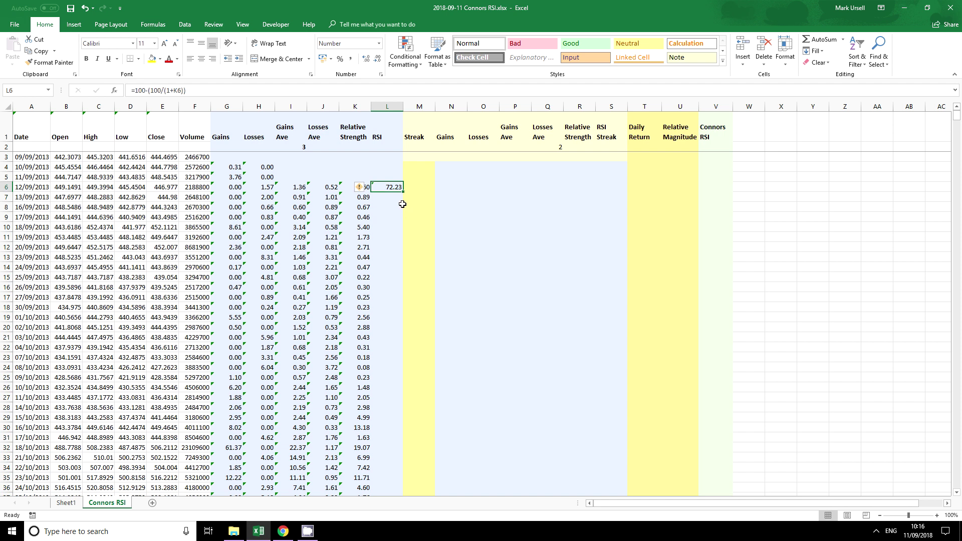
pyautogui.click(345, 185)
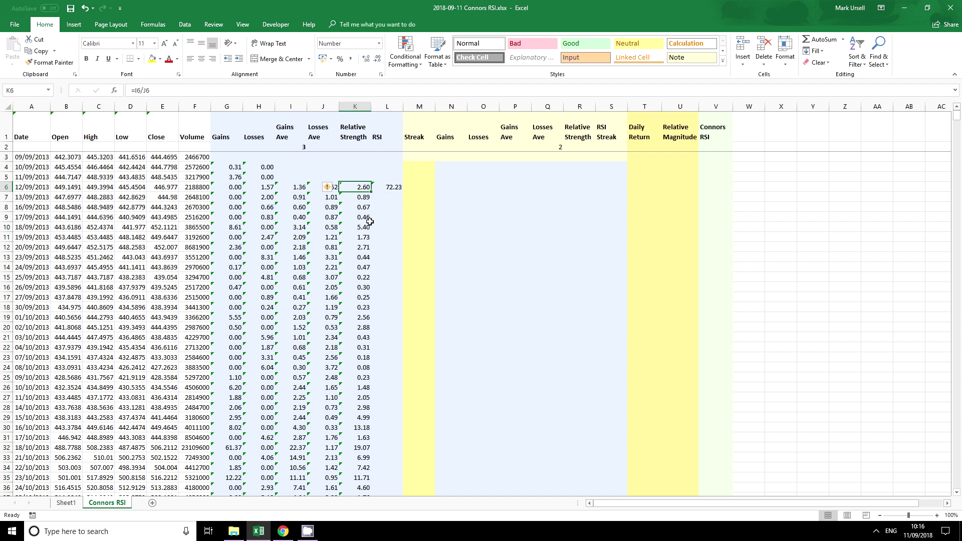
pyautogui.click(389, 186)
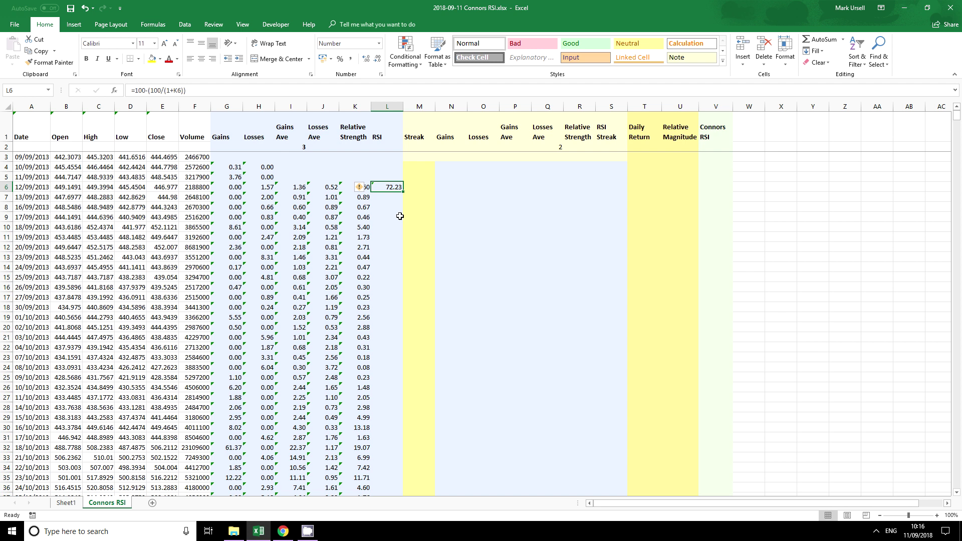
pyautogui.doubleClick(403, 192)
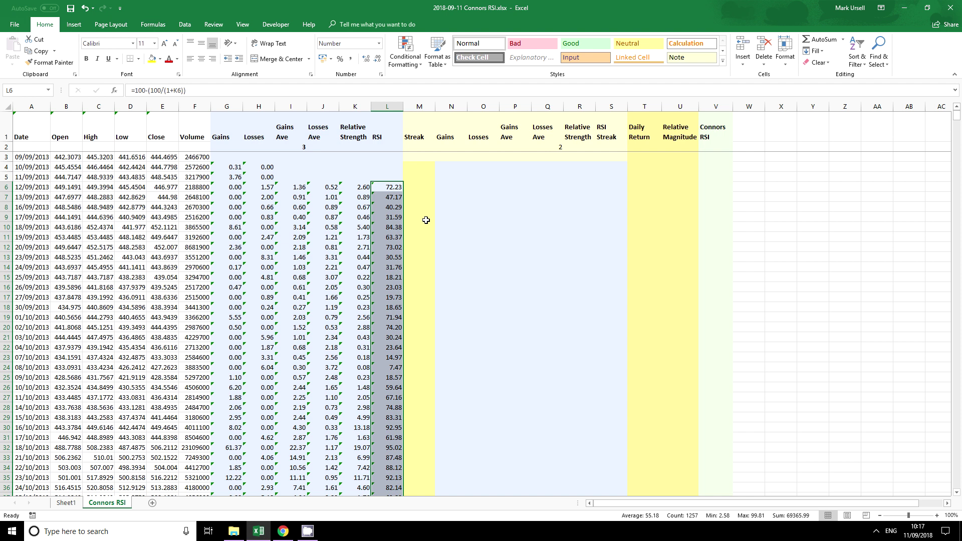
# Step: Start the Streak formula in cell M4 with =if(and(M3>=0, as the first condition
pyautogui.click(418, 170)
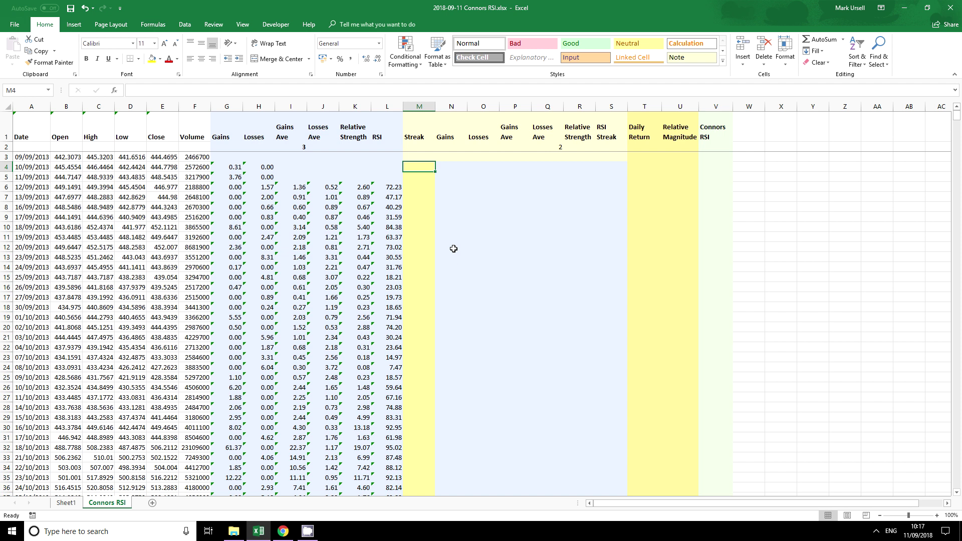
pyautogui.write('=and(')
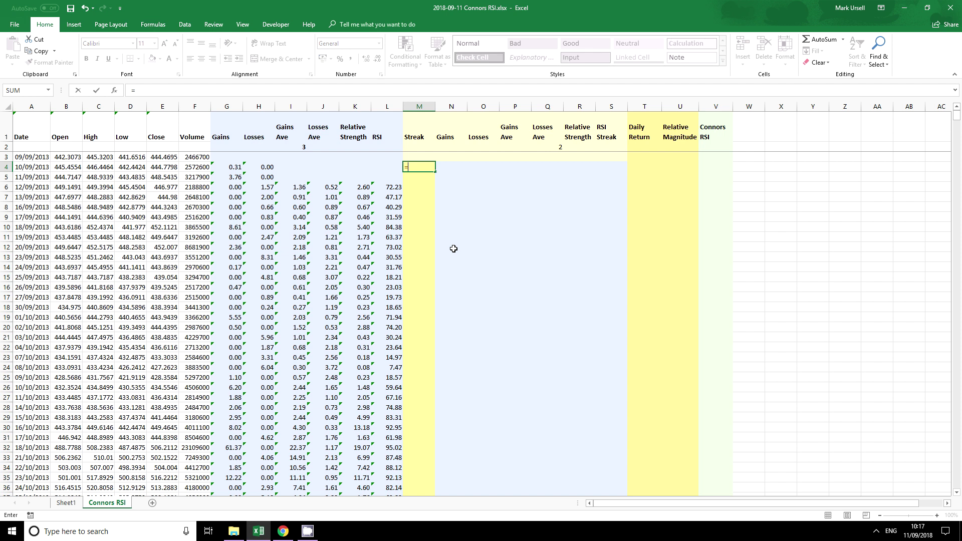
pyautogui.press('BackSpace')
pyautogui.press('BackSpace')
pyautogui.press('BackSpace')
pyautogui.press('BackSpace')
pyautogui.write('if(and(')
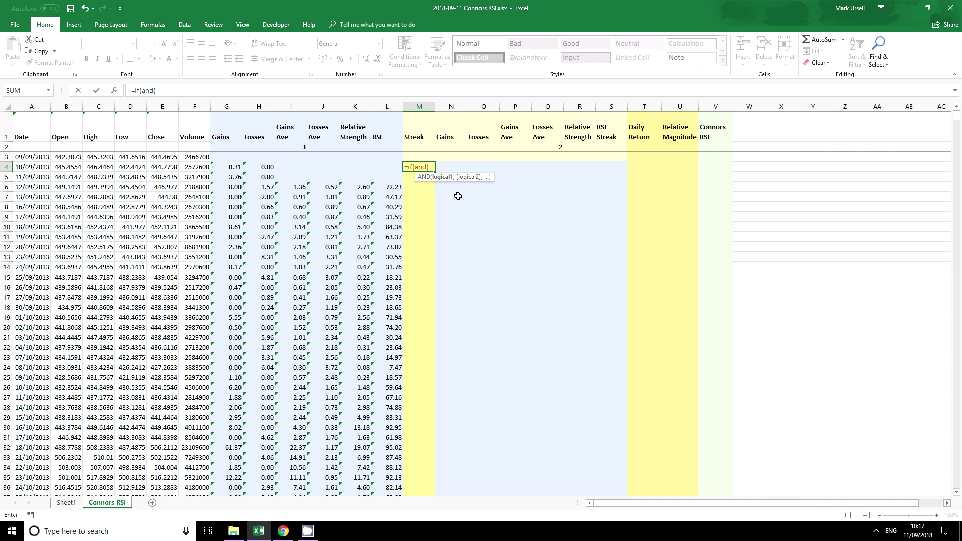
pyautogui.click(415, 156)
pyautogui.write('>')
pyautogui.write('0')
pyautogui.write('0')
pyautogui.write(',')
# Step: Complete the first test in the M4 formula with E4>E3 and return M3+1 when it is true
pyautogui.click(168, 170)
pyautogui.write('>')
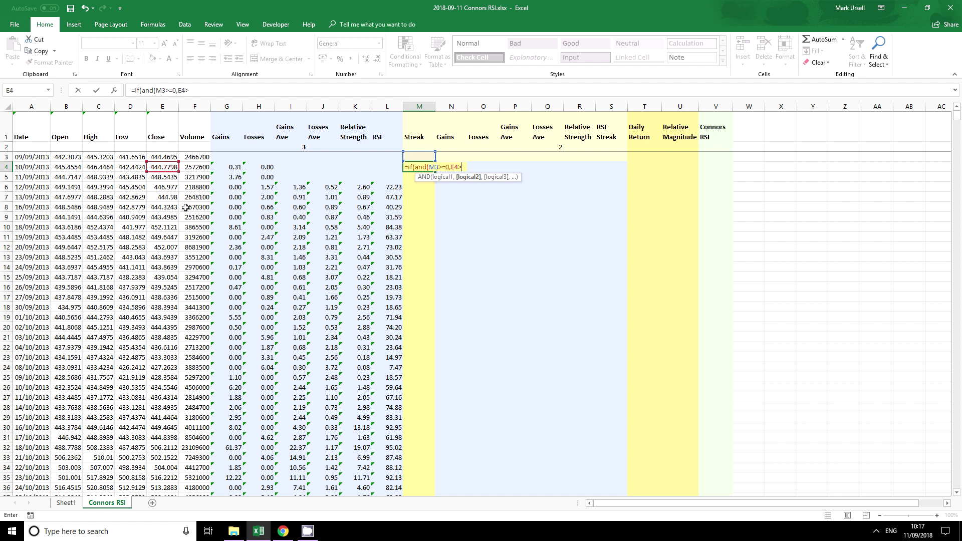
pyautogui.click(165, 158)
pyautogui.write('),')
pyautogui.click(412, 157)
pyautogui.write('+1')
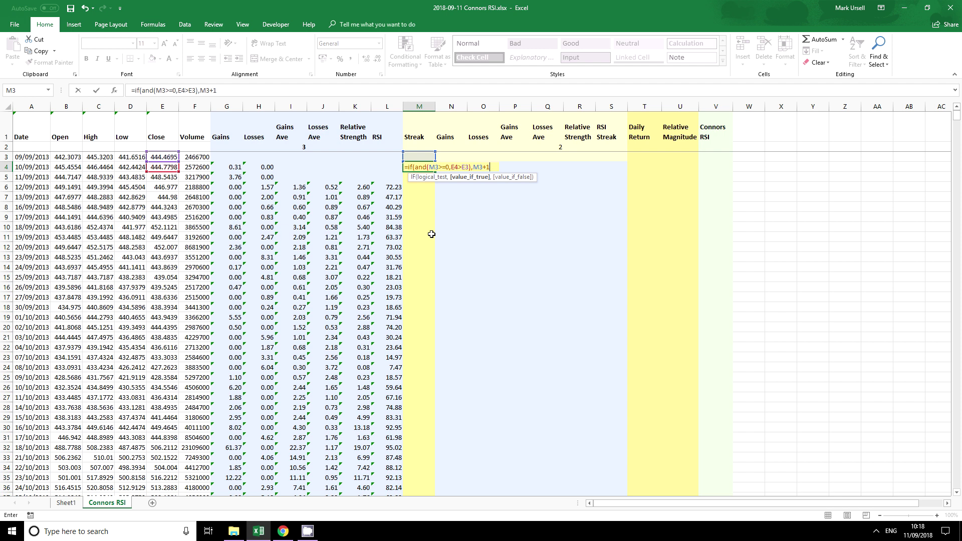
# Step: Add a nested if(and(M3>=0,E4<E3),-1 to the M4 Streak formula for a streak turning down
pyautogui.write(',if(and(')
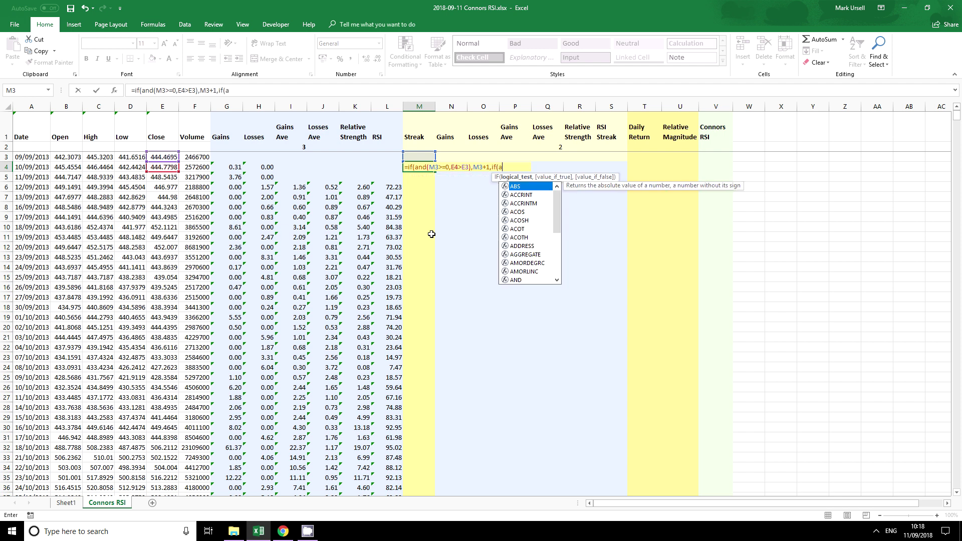
pyautogui.click(416, 157)
pyautogui.write('>')
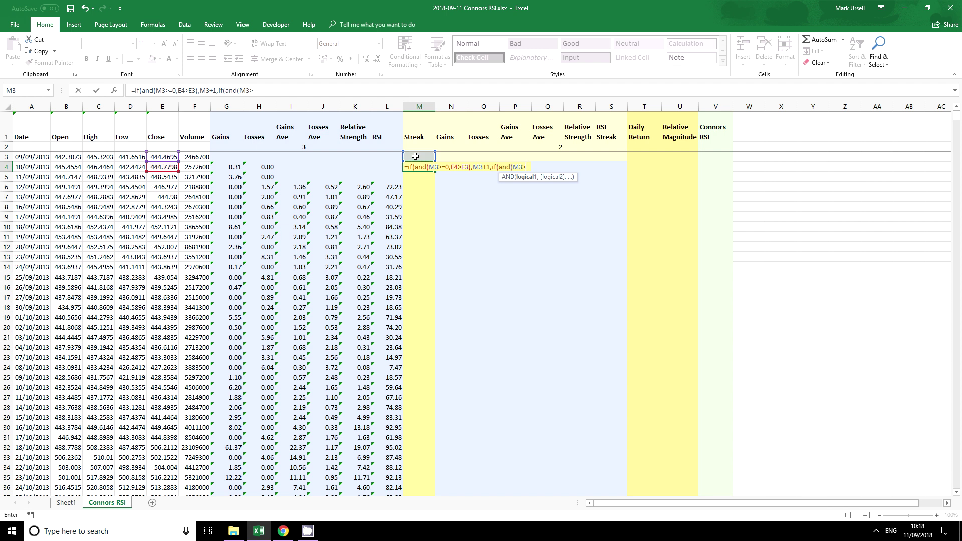
pyautogui.write('=0')
pyautogui.click(281, 90)
pyautogui.write(',')
pyautogui.click(163, 167)
pyautogui.write('<')
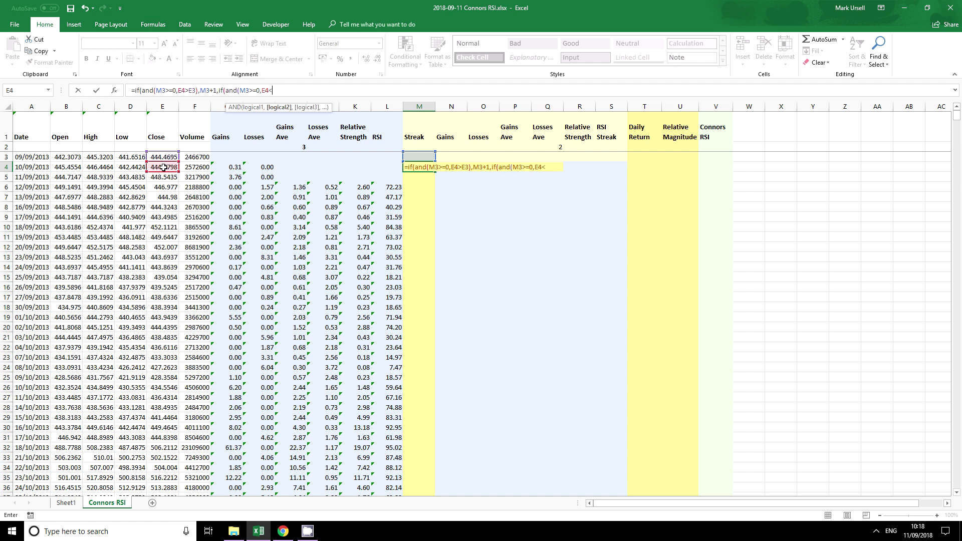
pyautogui.click(168, 156)
pyautogui.write('),-1')
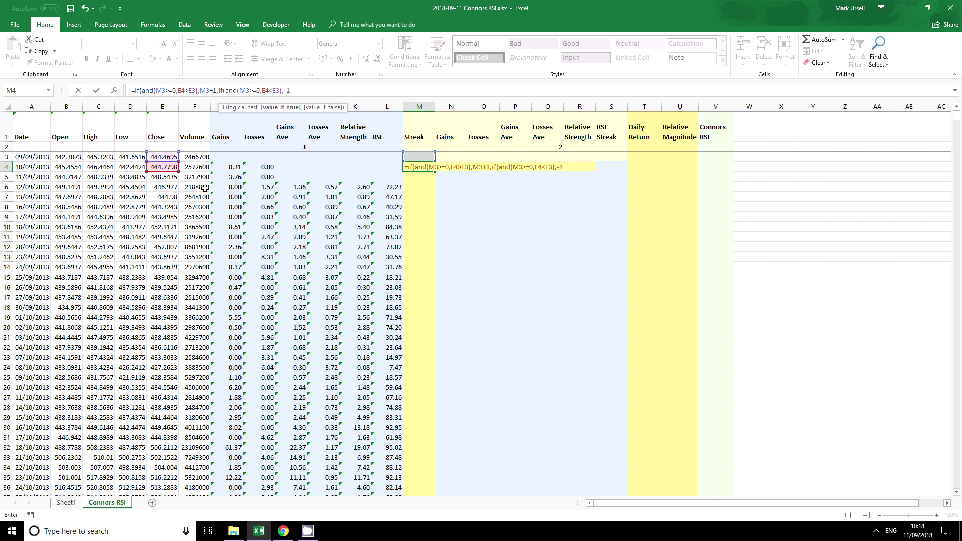
# Step: Add a third nested if(and(M3<=0,E4<E3),M3-1 to the M4 formula and open a fourth if(and( test
pyautogui.write(',if(and(')
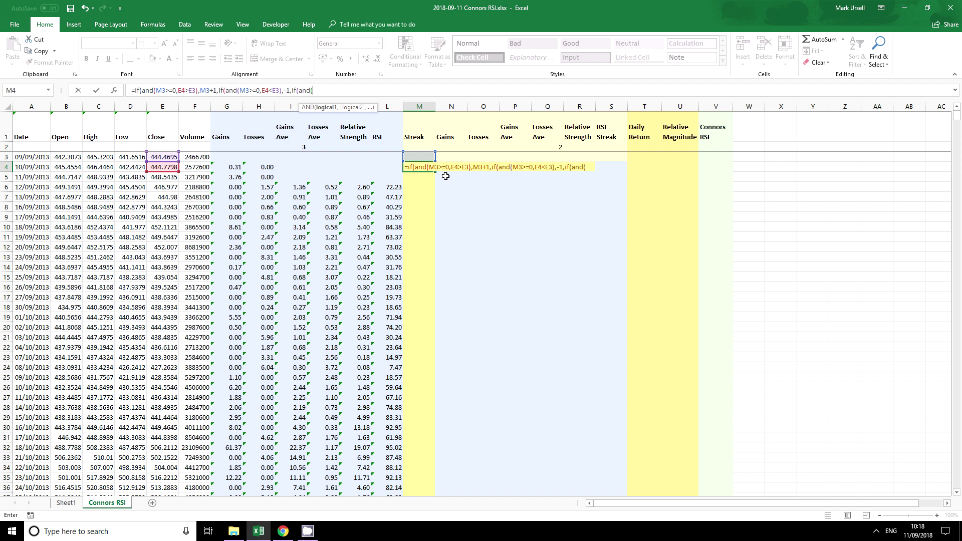
pyautogui.click(414, 158)
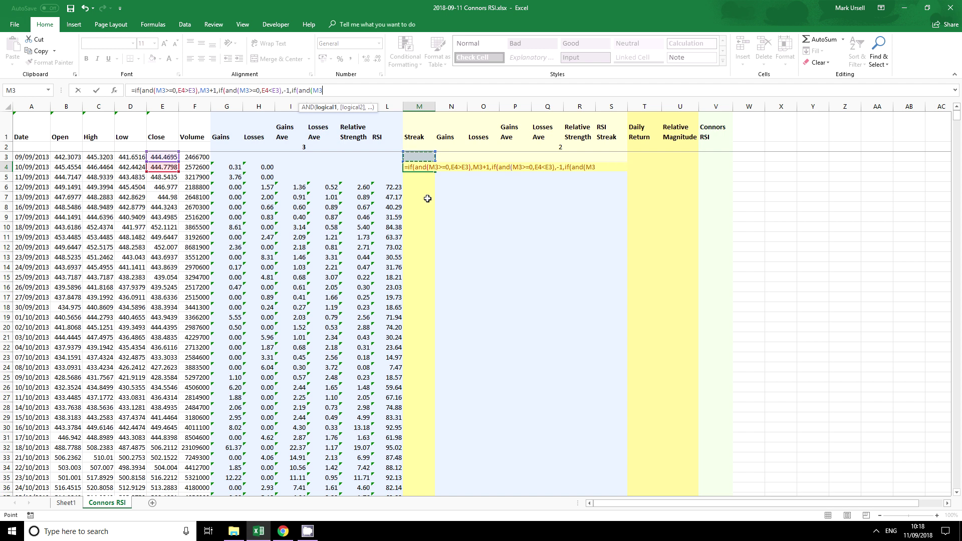
pyautogui.write('<=0,')
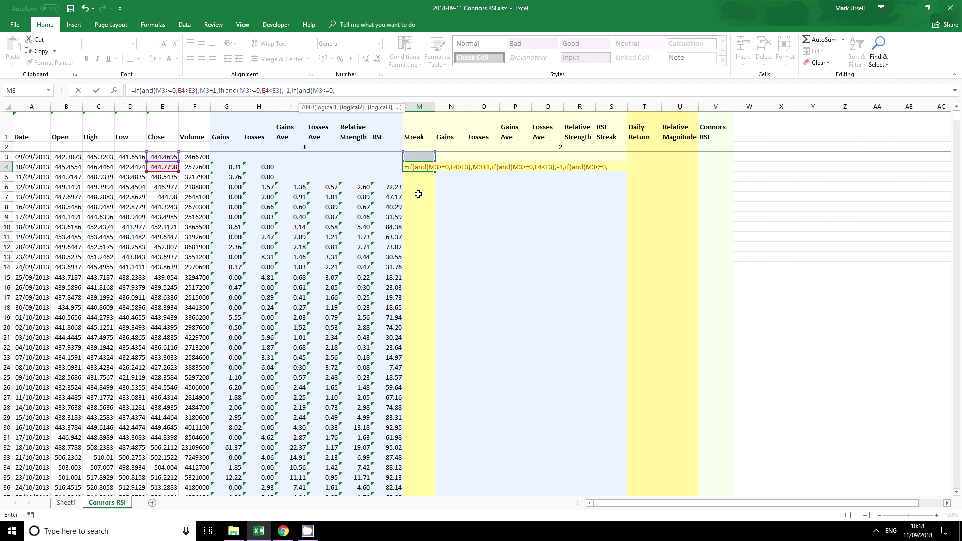
pyautogui.click(168, 171)
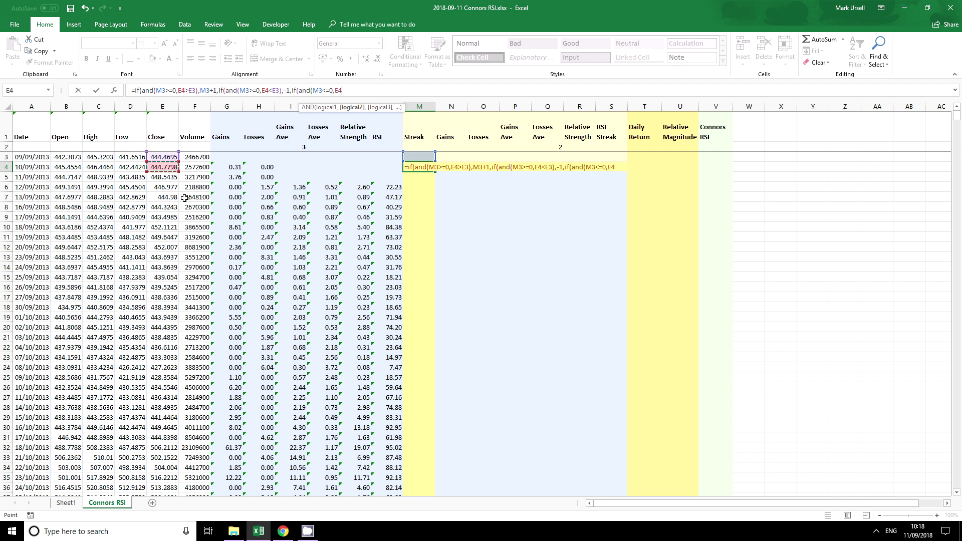
pyautogui.write('<')
pyautogui.click(161, 156)
pyautogui.write('),')
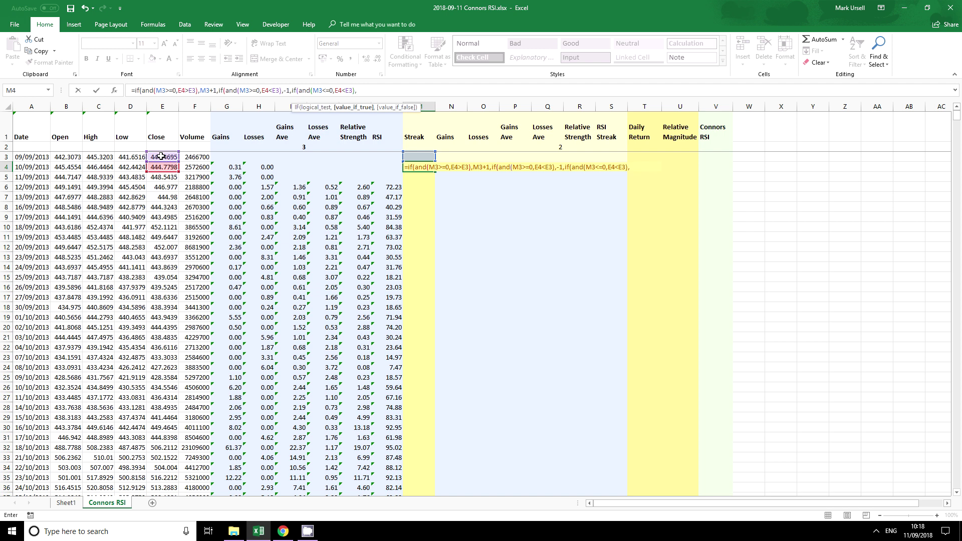
pyautogui.click(416, 156)
pyautogui.write('-1,if(and(')
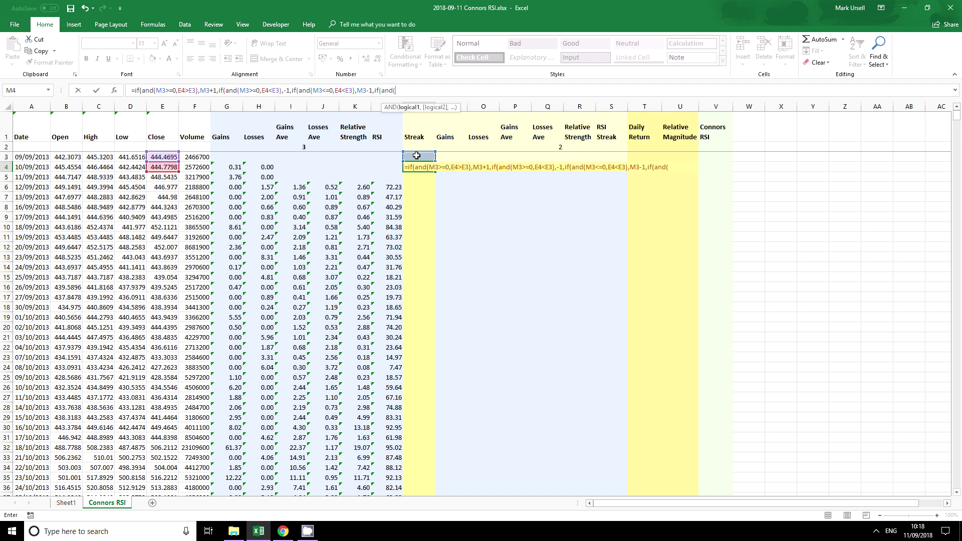
# Step: Finish the M4 Streak formula with the fourth test M3<=0,E4>E3 returning 1, otherwise 0, and commit it
pyautogui.click(416, 156)
pyautogui.write('<=0,')
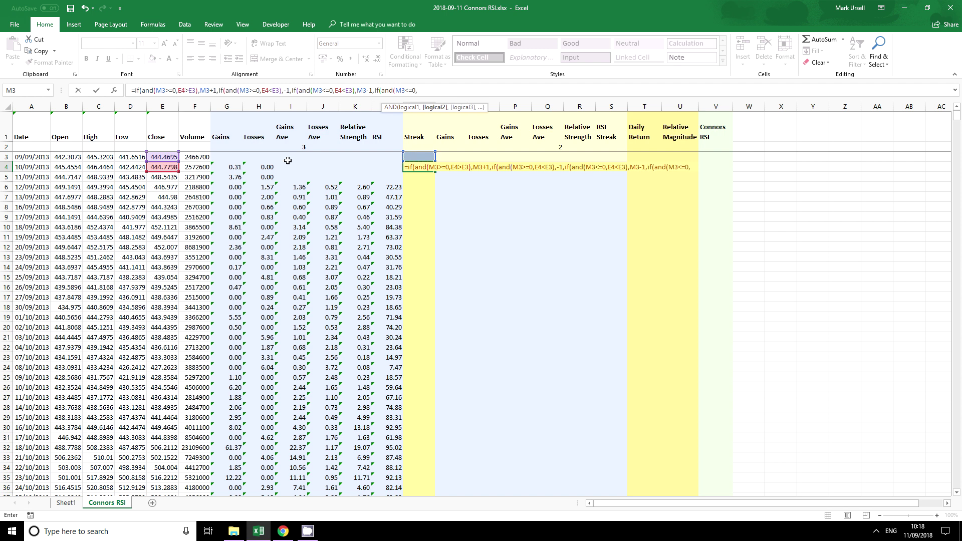
pyautogui.click(167, 166)
pyautogui.write('>')
pyautogui.click(157, 156)
pyautogui.write('),')
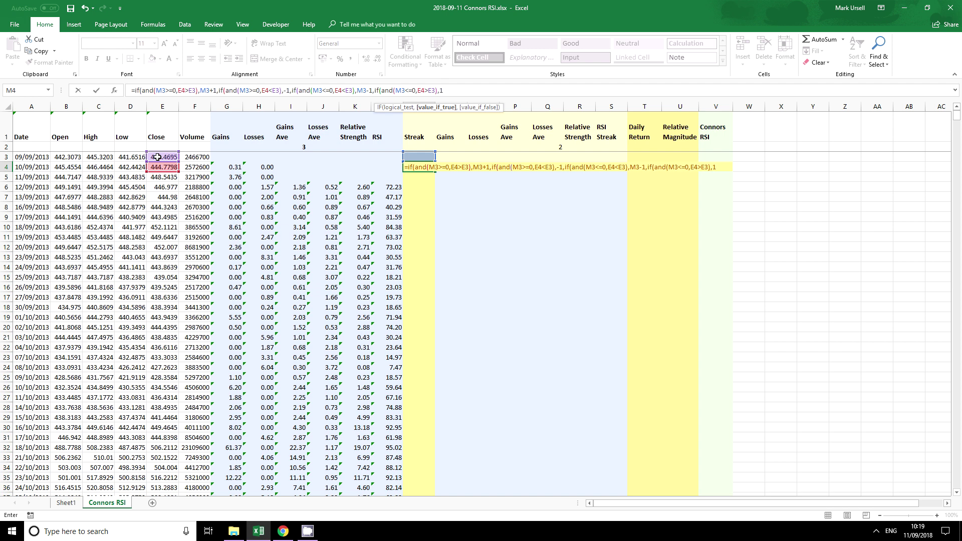
pyautogui.write('1,')
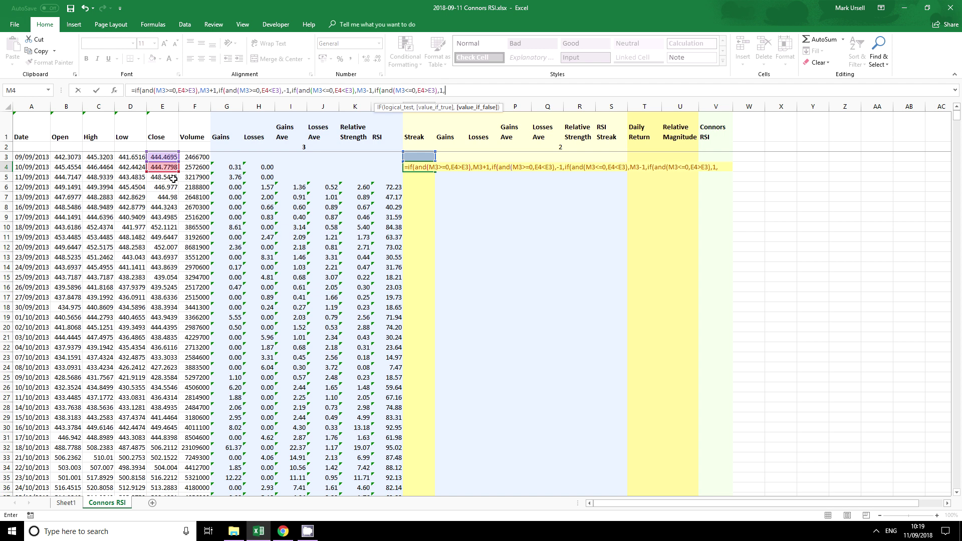
pyautogui.write('0))))')
pyautogui.press('Return')
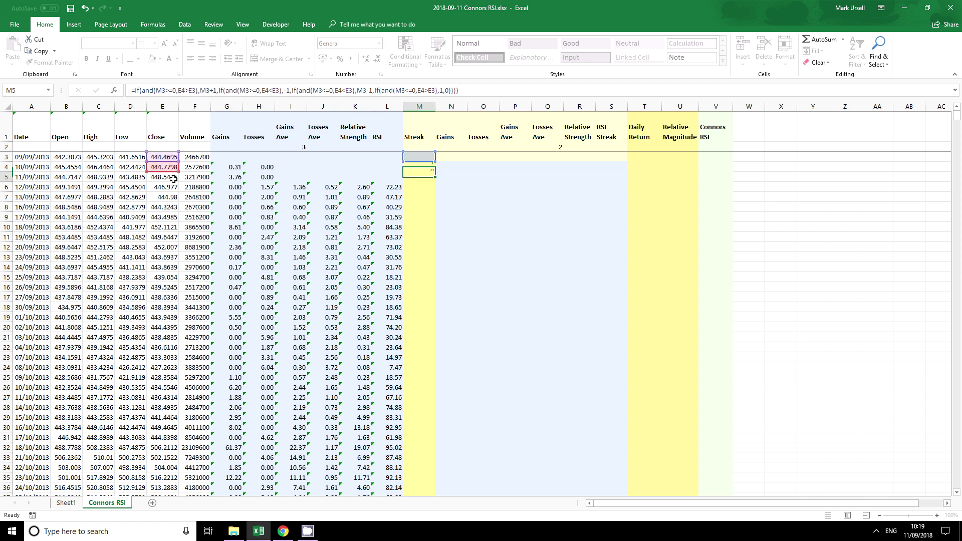
# Step: Fill the M4 formula down the whole Streak column and check the streaks in M6:M10
pyautogui.click(432, 169)
pyautogui.moveTo(432, 169); pyautogui.dragTo(433, 189)
pyautogui.click(431, 189)
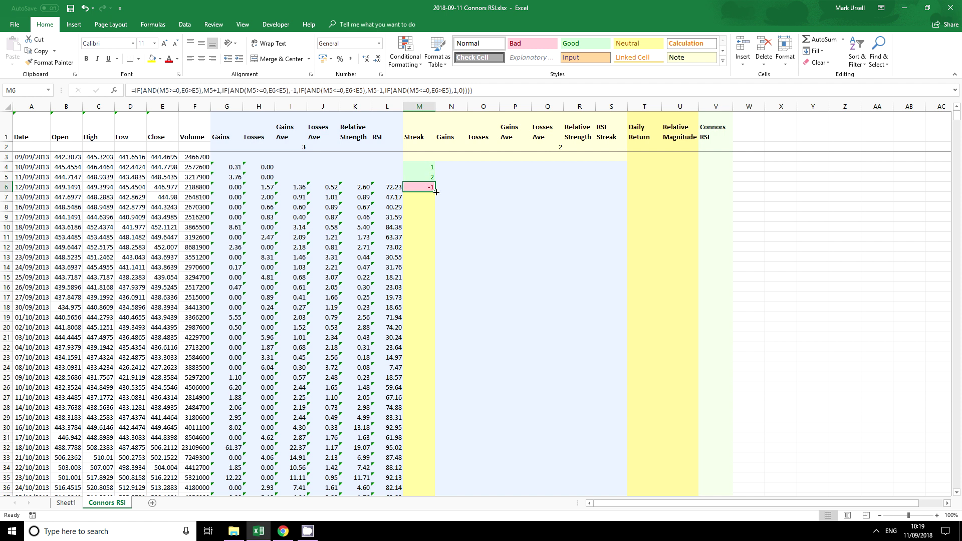
pyautogui.doubleClick(435, 191)
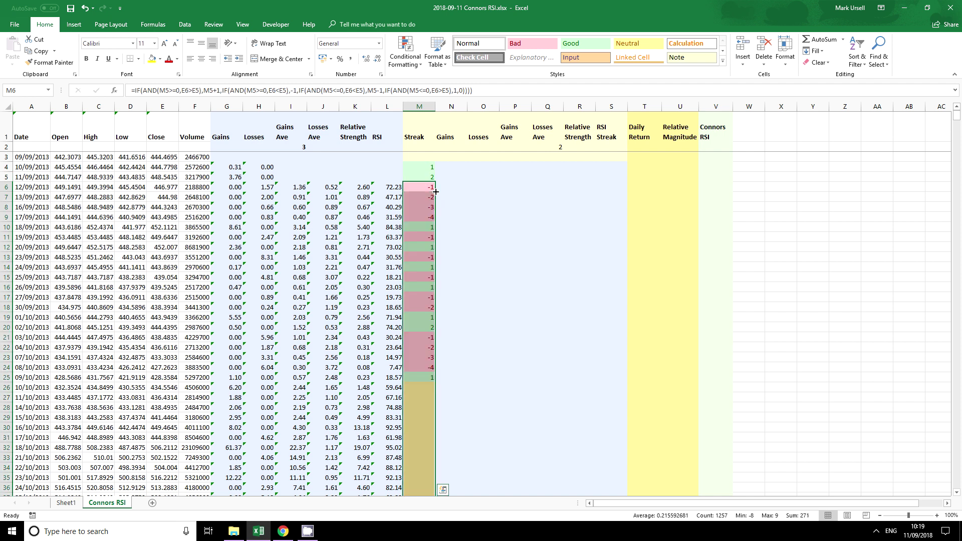
pyautogui.moveTo(429, 188); pyautogui.dragTo(422, 215)
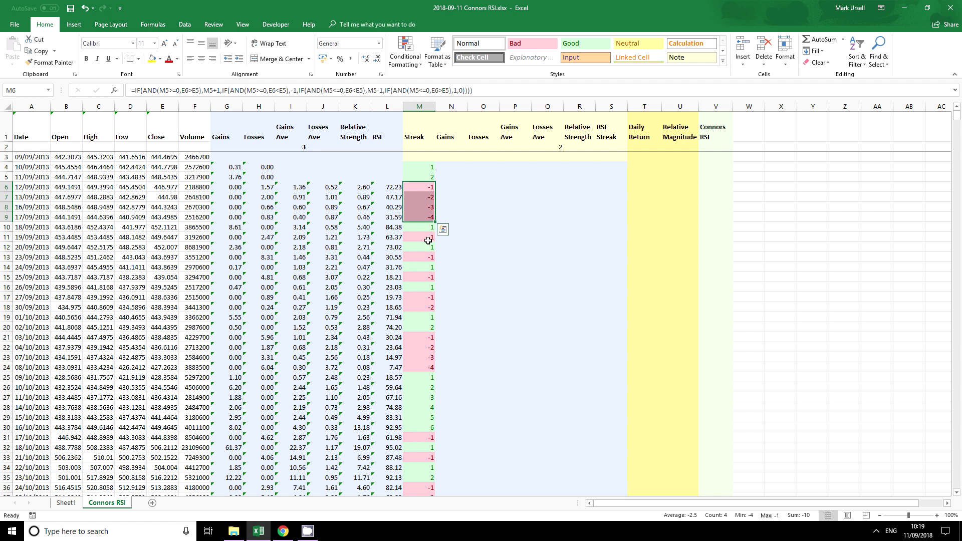
pyautogui.moveTo(424, 228)
pyautogui.mouseDown()
pyautogui.moveTo(165, 229)
pyautogui.moveTo(422, 226)
pyautogui.mouseUp()
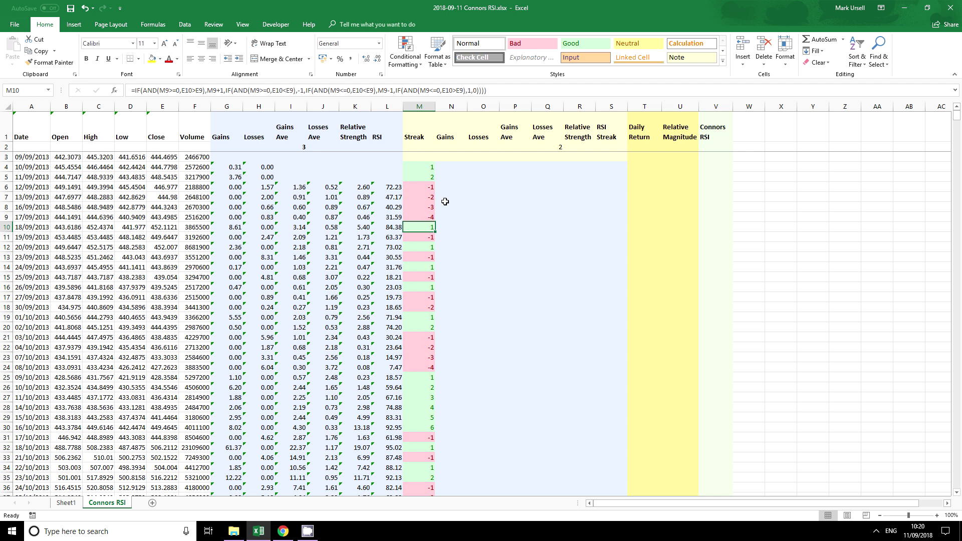
# Step: Check which cells the Gains formula in G4 refers to, leaving it unedited
pyautogui.click(224, 167)
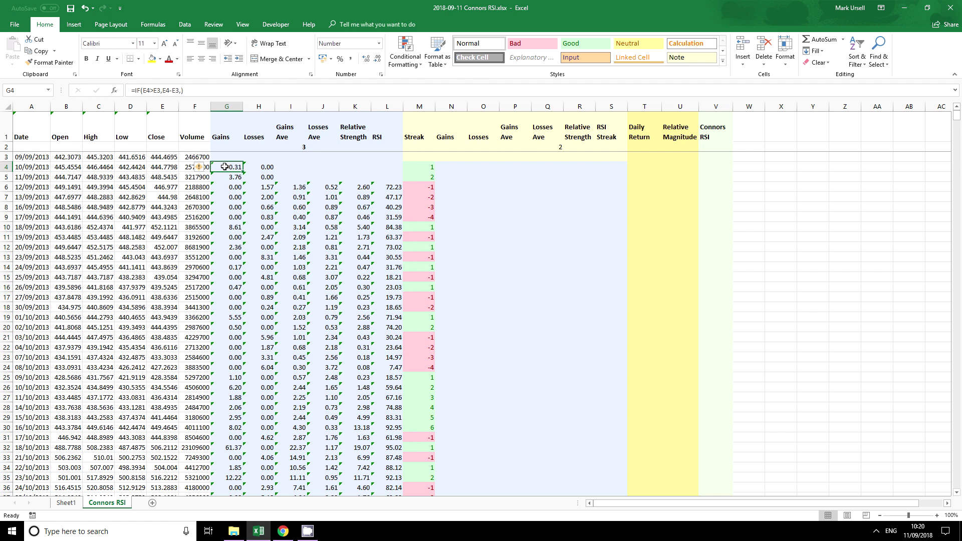
pyautogui.doubleClick(225, 167)
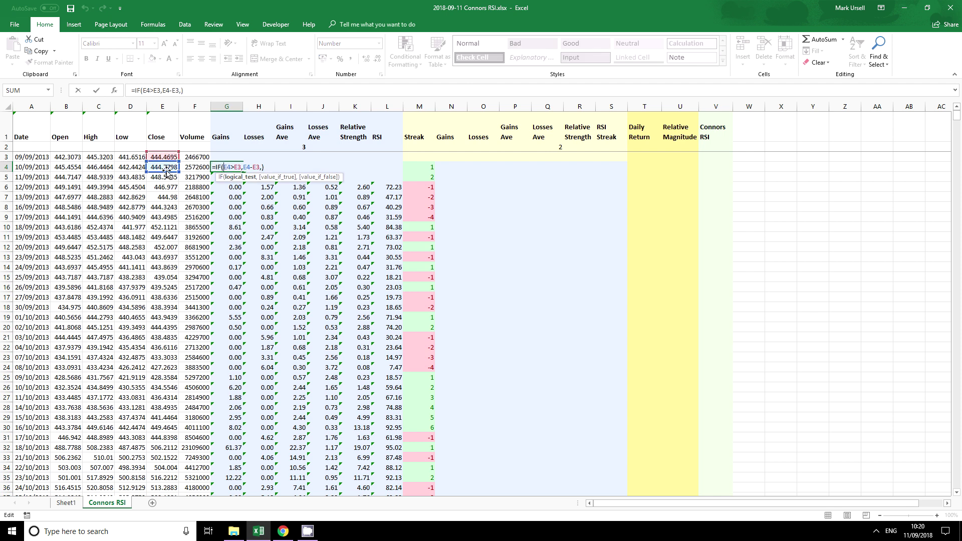
pyautogui.press('Escape')
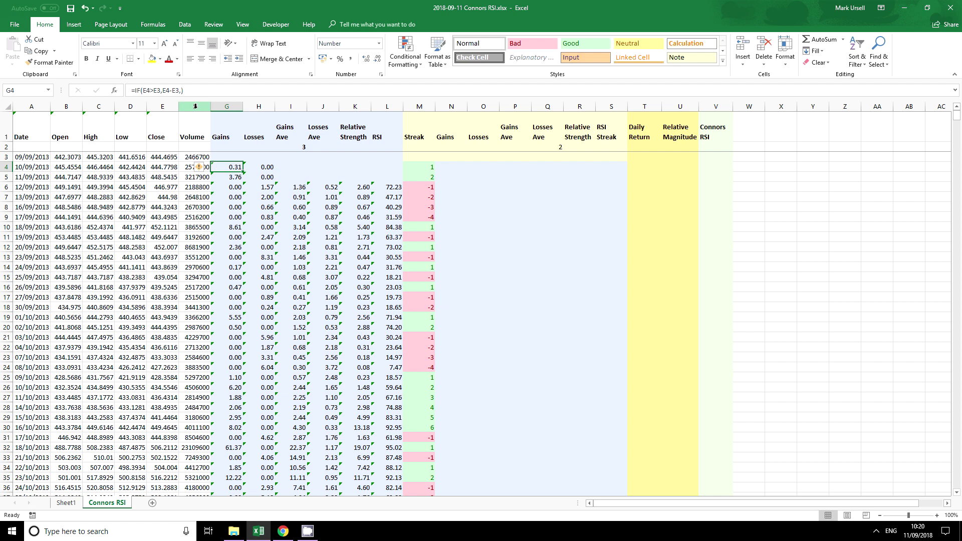
# Step: Insert an empty spacer column between the Streak column and the streak Gains column
pyautogui.click(196, 108)
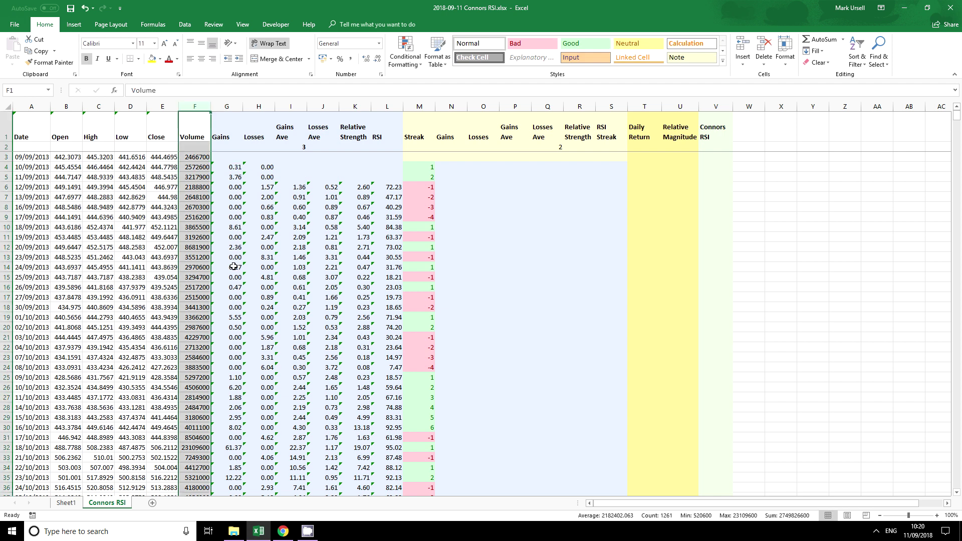
pyautogui.rightClick(451, 107)
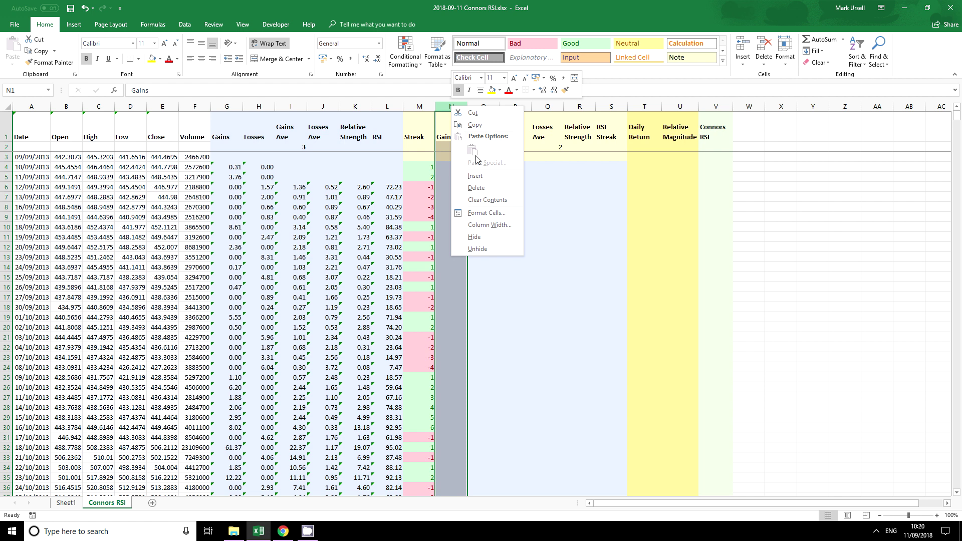
pyautogui.click(474, 176)
pyautogui.click(562, 257)
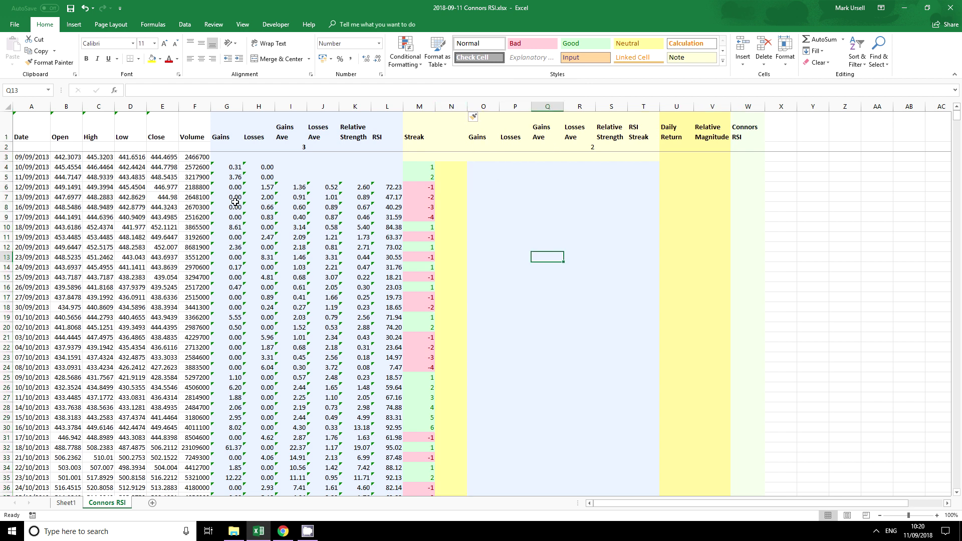
# Step: Copy the RSI formulas in G4:L13 and paste them at O4 under the streak Gains to RSI Streak headings
pyautogui.moveTo(229, 167); pyautogui.dragTo(381, 257)
pyautogui.hotkey('ctrl', 'c')
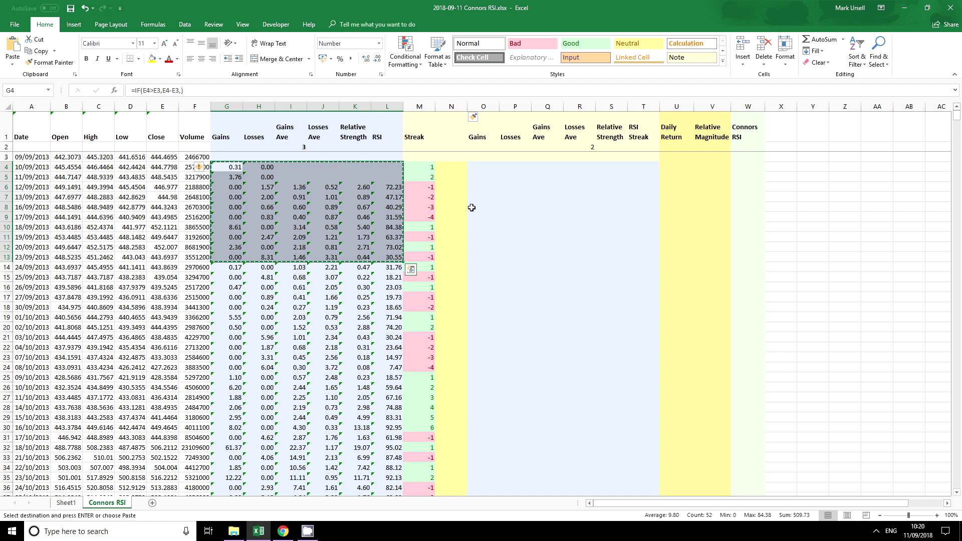
pyautogui.click(470, 166)
pyautogui.hotkey('ctrl', 'v')
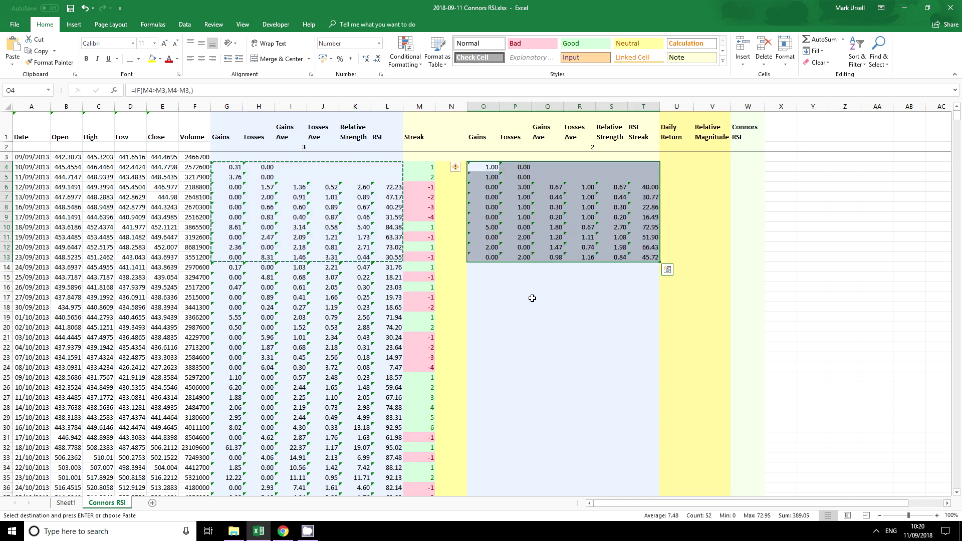
pyautogui.click(525, 289)
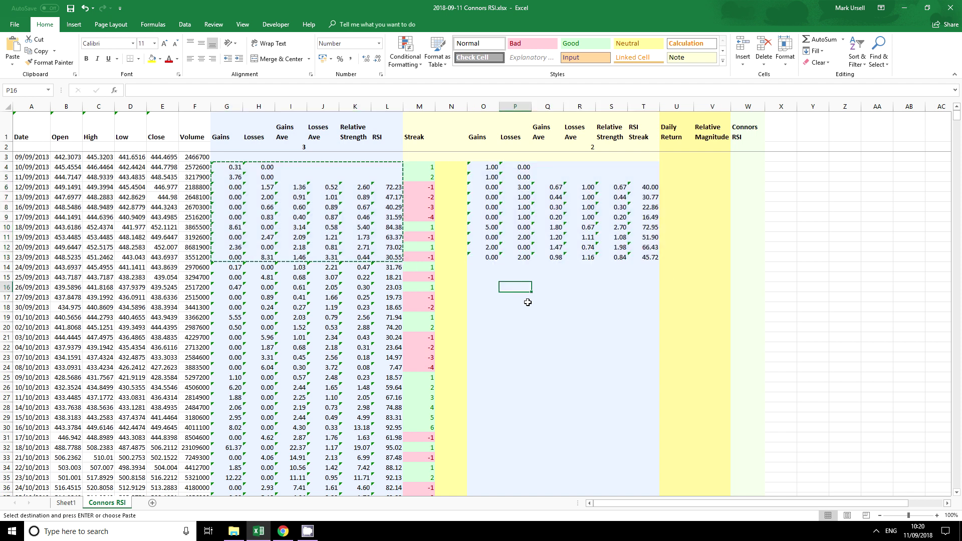
# Step: Delete the empty spacer column N so the streak RSI block sits directly beside the Streak column
pyautogui.click(483, 155)
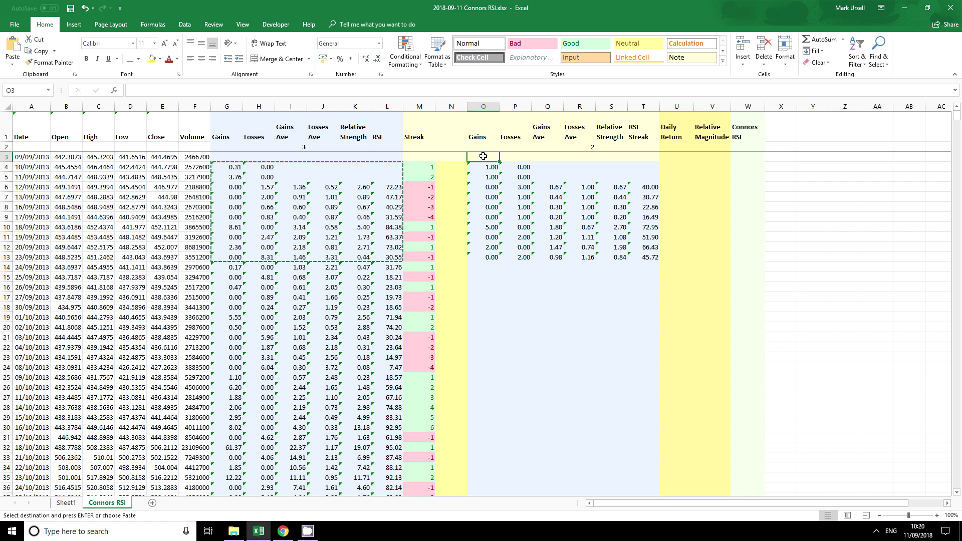
pyautogui.rightClick(450, 106)
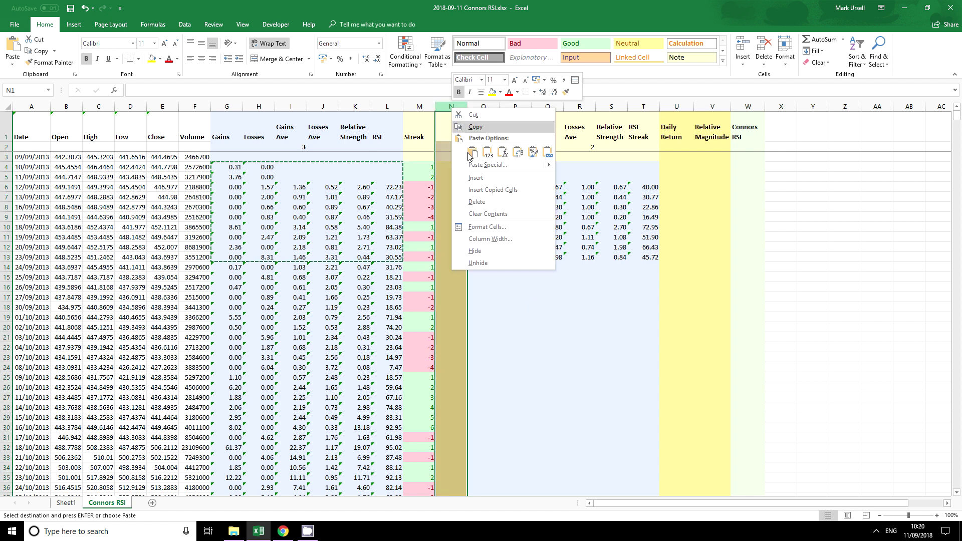
pyautogui.press('Escape')
pyautogui.moveTo(454, 256); pyautogui.dragTo(493, 253)
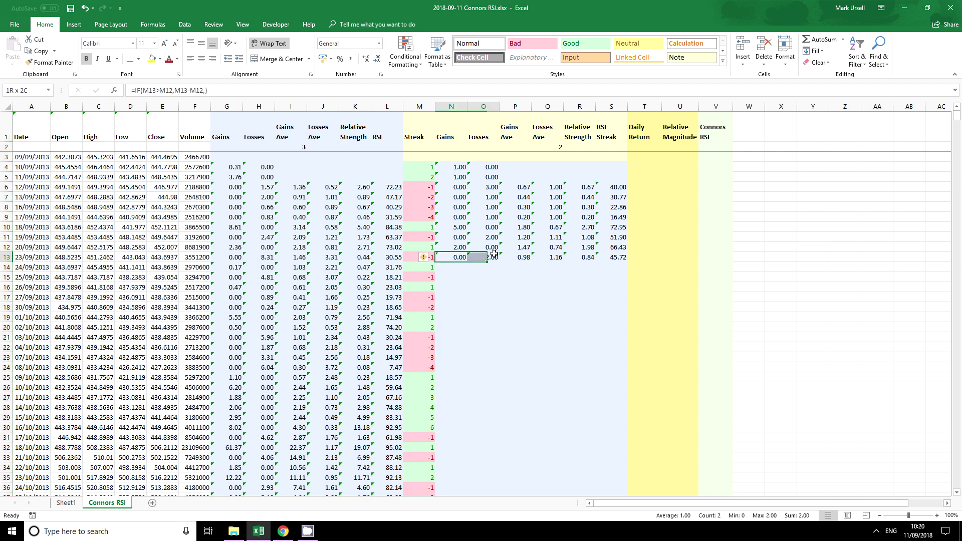
# Step: Copy the formatting of cell N3 onto the pasted streak RSI range N4:S13
pyautogui.click(451, 156)
pyautogui.click(50, 62)
pyautogui.moveTo(454, 168); pyautogui.dragTo(611, 258)
# Step: Fill the streak RSI formulas in N13:S13 down to the end of the data
pyautogui.click(453, 248)
pyautogui.moveTo(530, 251); pyautogui.dragTo(581, 258)
pyautogui.moveTo(454, 257); pyautogui.dragTo(606, 256)
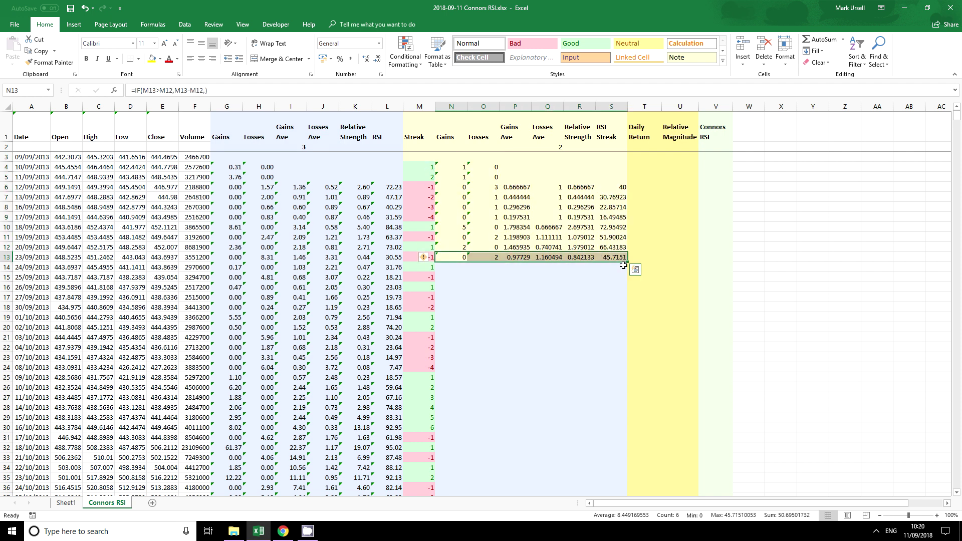
pyautogui.doubleClick(626, 262)
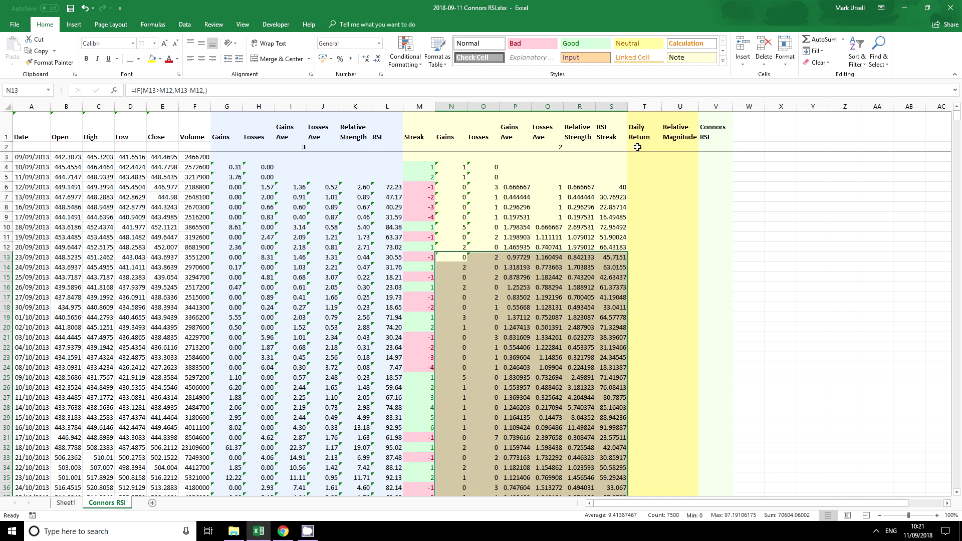
# Step: Enter the Daily Return formula =(E4-E3)/E3 in T4
pyautogui.click(633, 169)
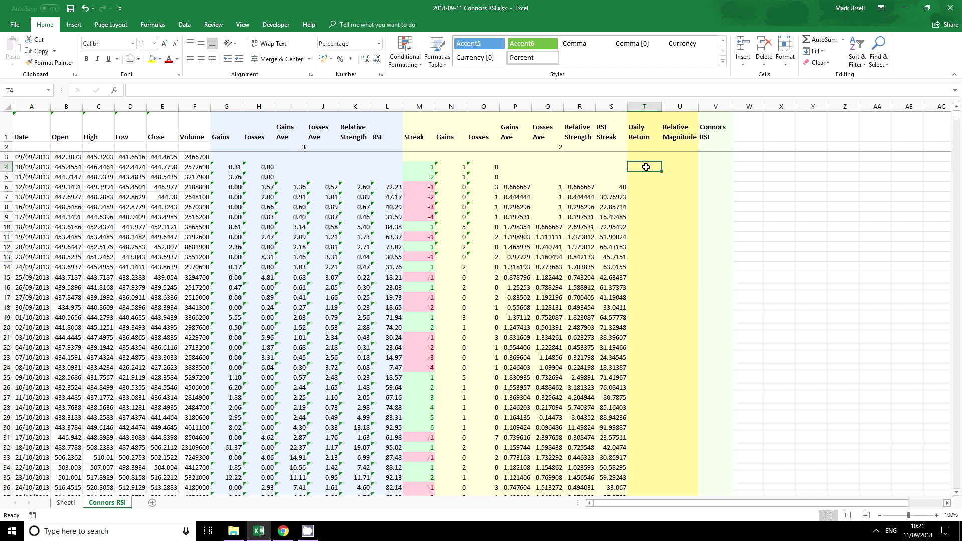
pyautogui.write('=')
pyautogui.click(162, 166)
pyautogui.write('-')
pyautogui.click(163, 157)
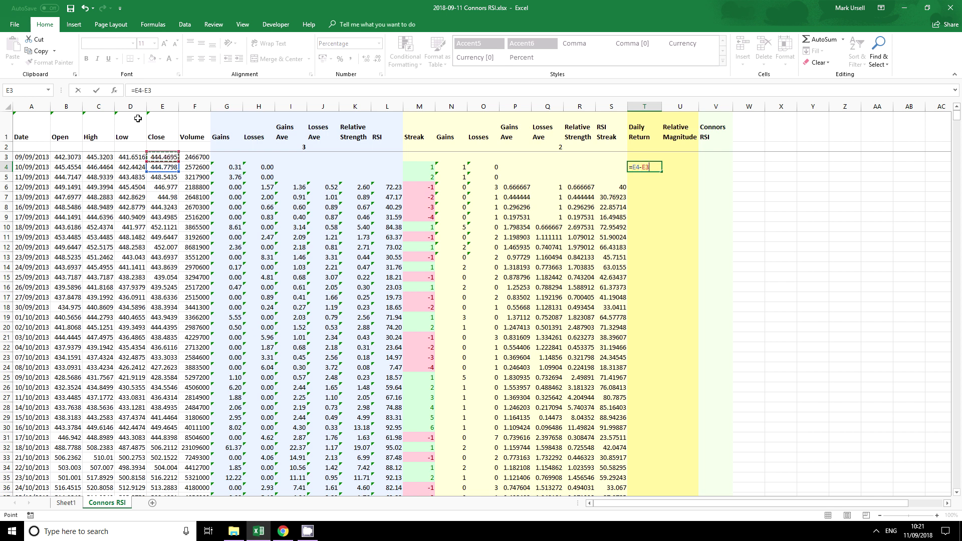
pyautogui.click(159, 89)
pyautogui.write(')')
pyautogui.click(135, 88)
pyautogui.write('(')
pyautogui.click(170, 90)
pyautogui.write('/E3')
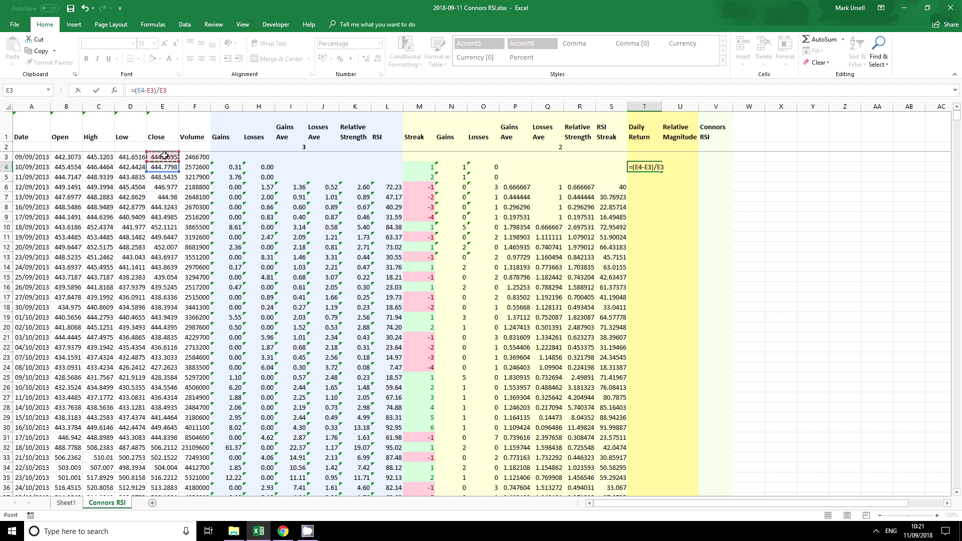
pyautogui.press('Return')
# Step: Fill the T4 Daily Return formula down the whole column
pyautogui.click(646, 167)
pyautogui.moveTo(661, 171); pyautogui.dragTo(662, 195)
pyautogui.click(651, 188)
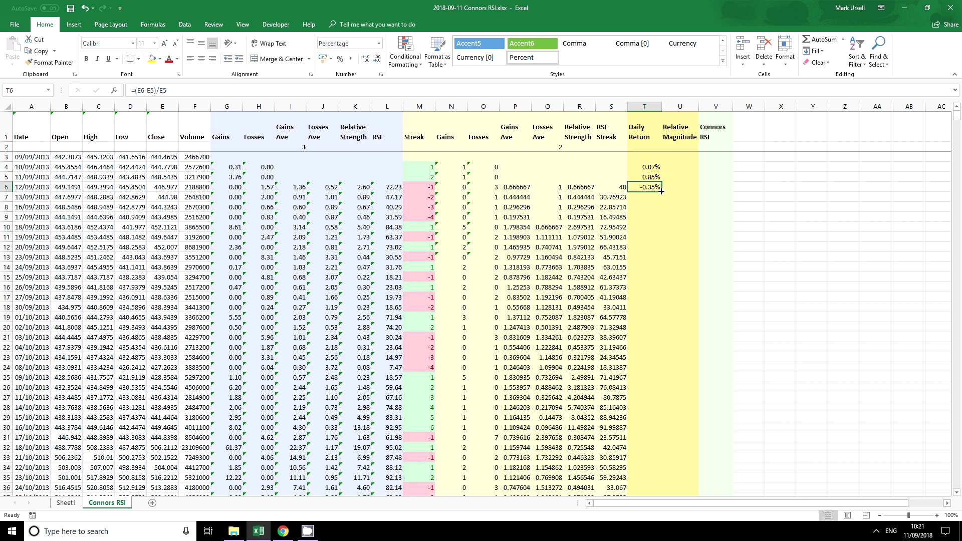
pyautogui.doubleClick(663, 192)
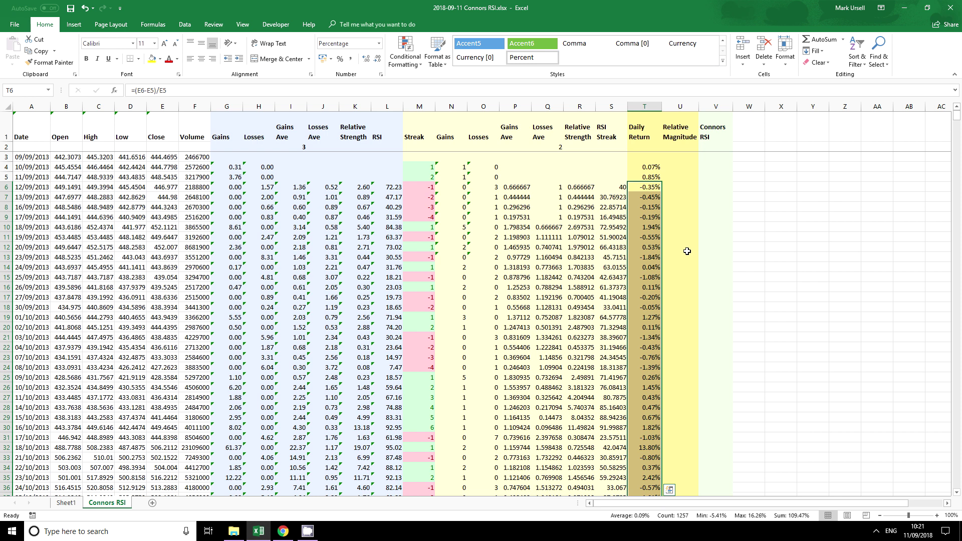
# Step: Start the Relative Magnitude formula in U104, on the 03/02/2014 row, as a COUNTIF over the Daily Return range T4:T103
pyautogui.scroll(-3, 679, 265)
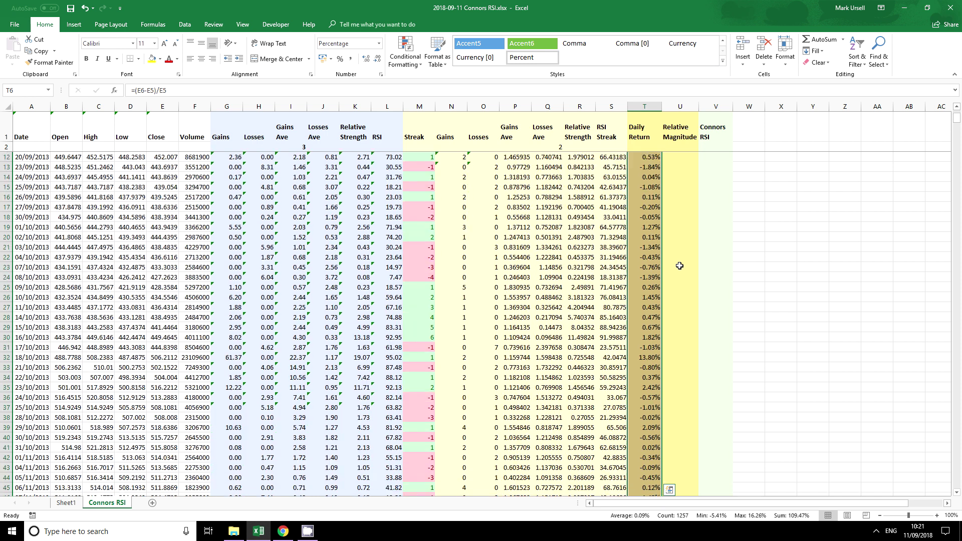
pyautogui.scroll(-4, 679, 265)
pyautogui.scroll(-20, 679, 266)
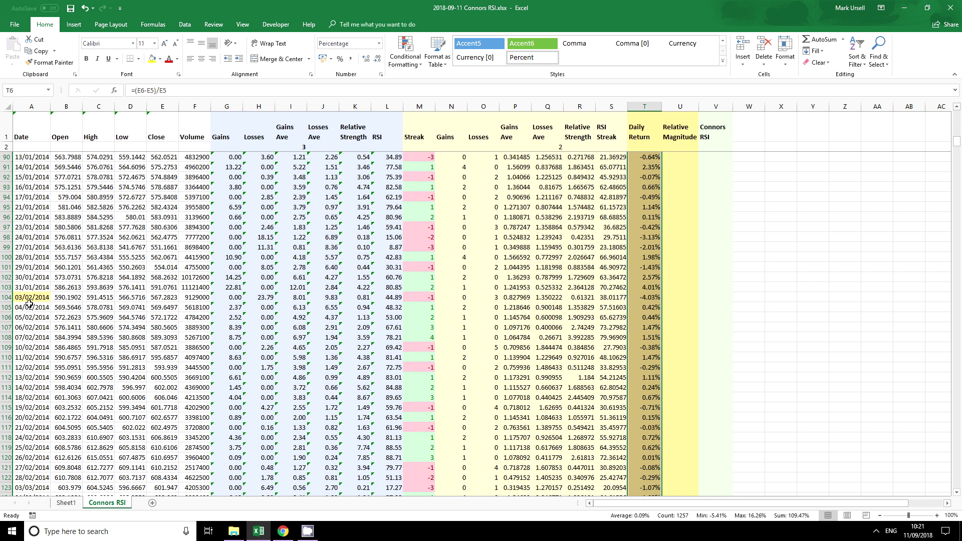
pyautogui.moveTo(27, 301); pyautogui.dragTo(684, 301)
pyautogui.click(683, 297)
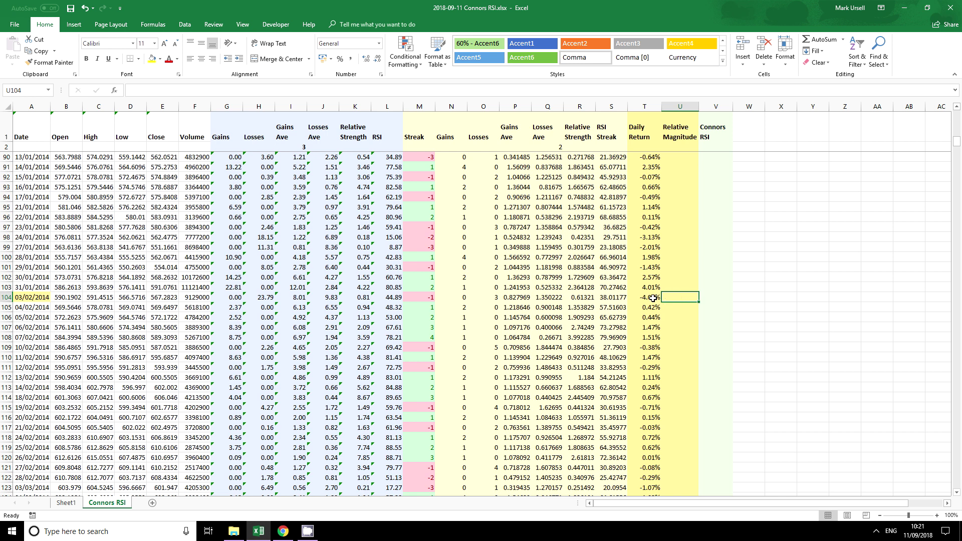
pyautogui.moveTo(641, 297); pyautogui.dragTo(680, 298)
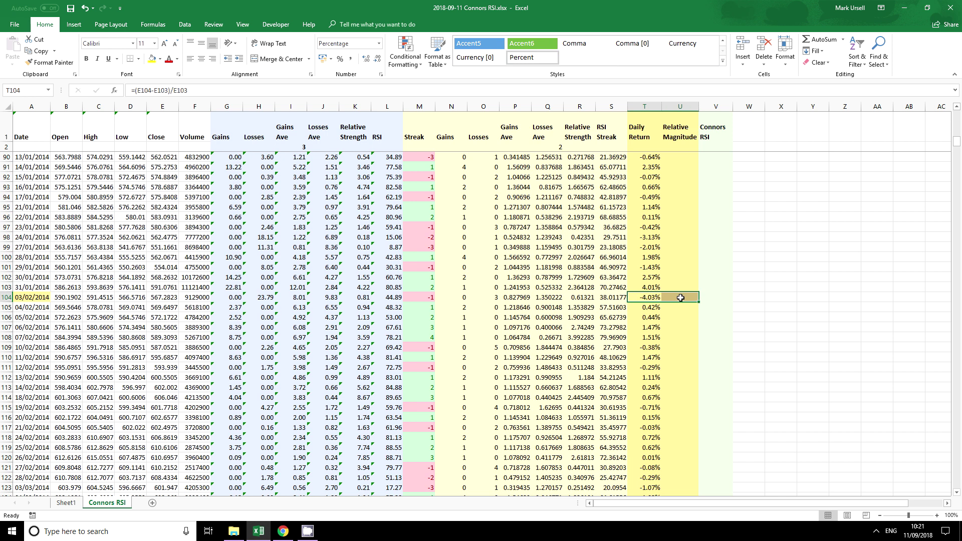
pyautogui.click(677, 296)
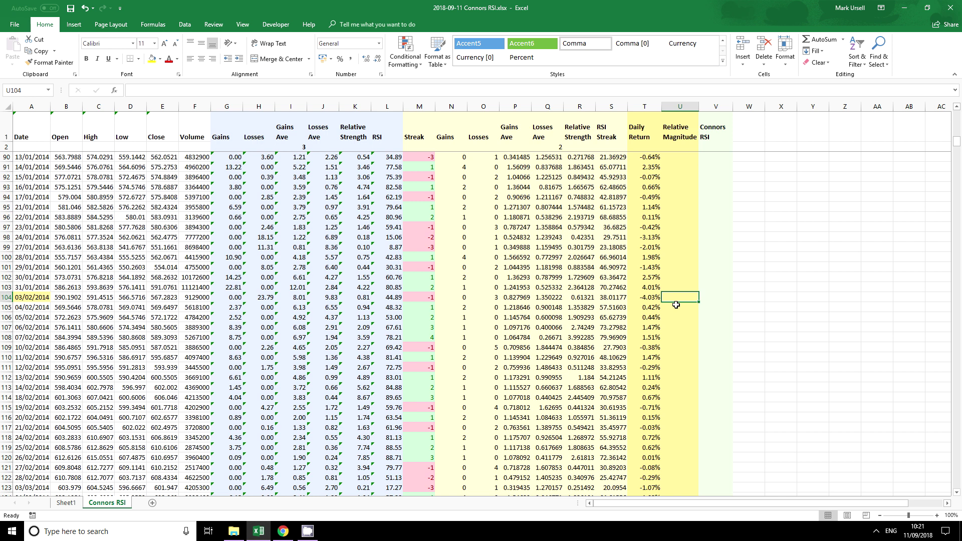
pyautogui.write('=')
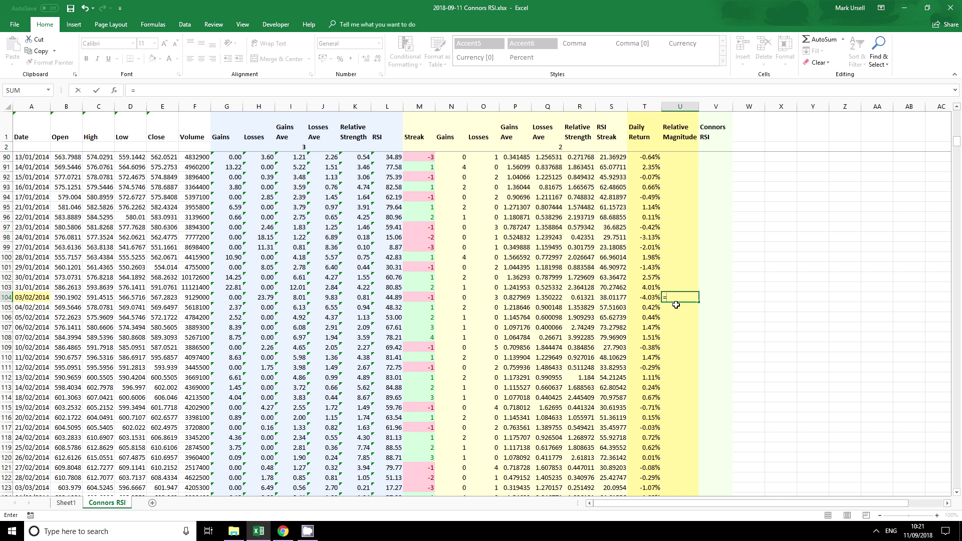
pyautogui.write('count')
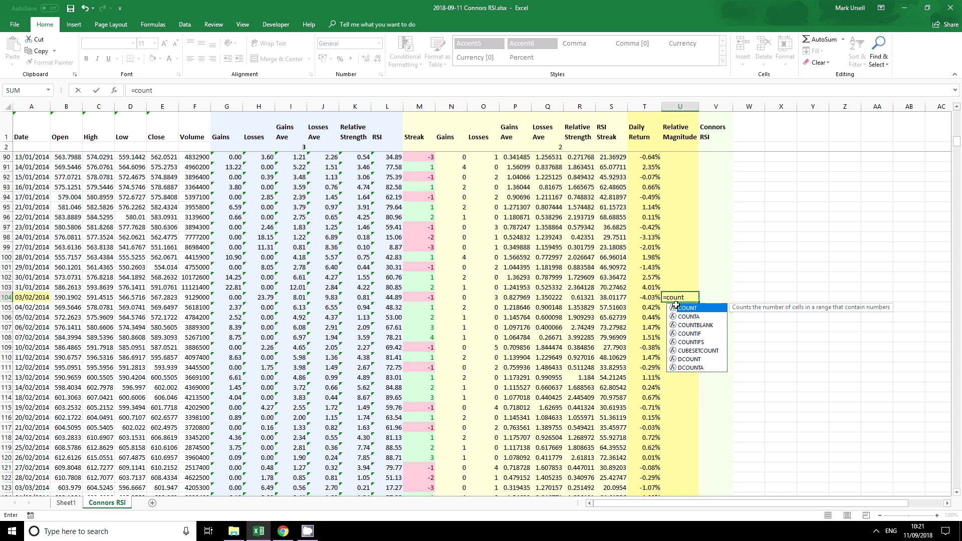
pyautogui.write('if(')
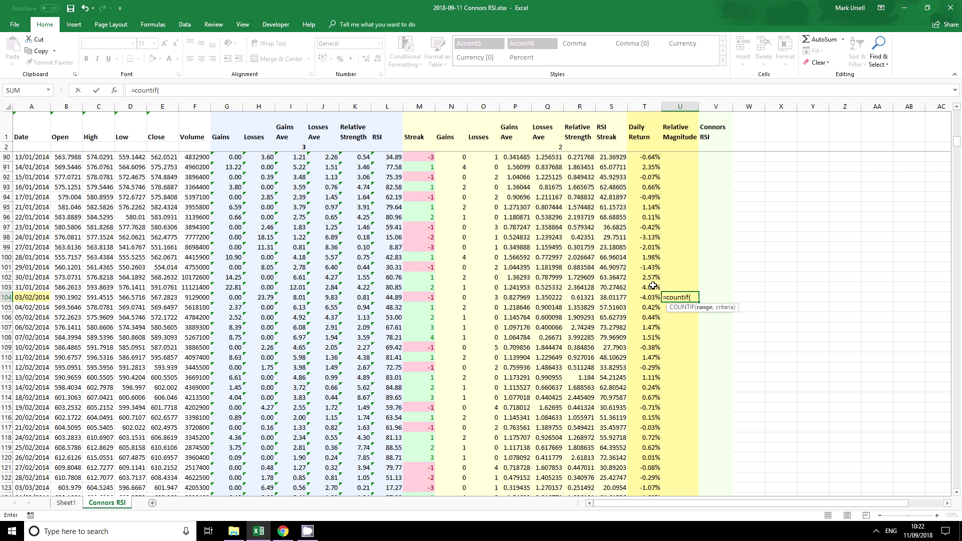
pyautogui.moveTo(648, 287); pyautogui.dragTo(650, 167)
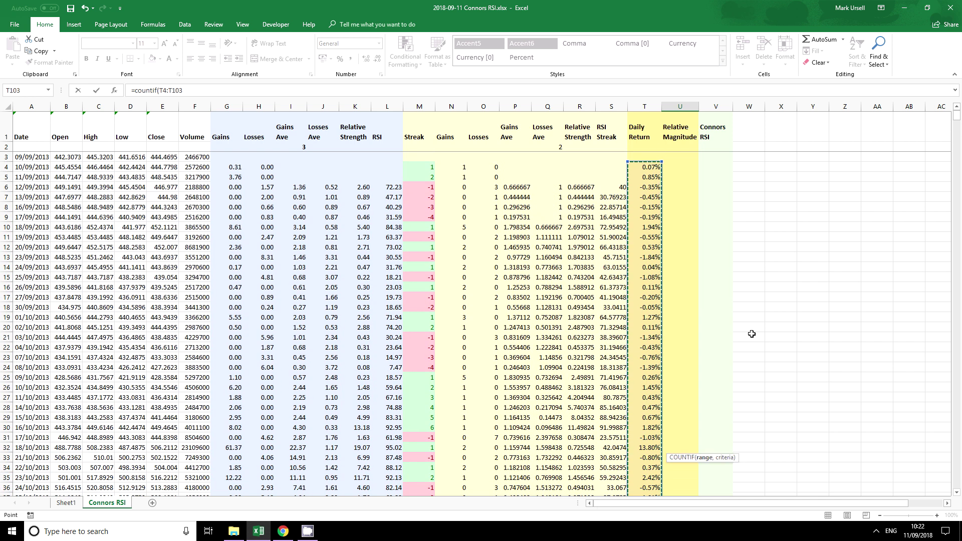
# Step: Complete the U104 COUNTIF formula with the criterion "<"&T104 and commit it
pyautogui.scroll(-17, 746, 333)
pyautogui.scroll(-11, 716, 352)
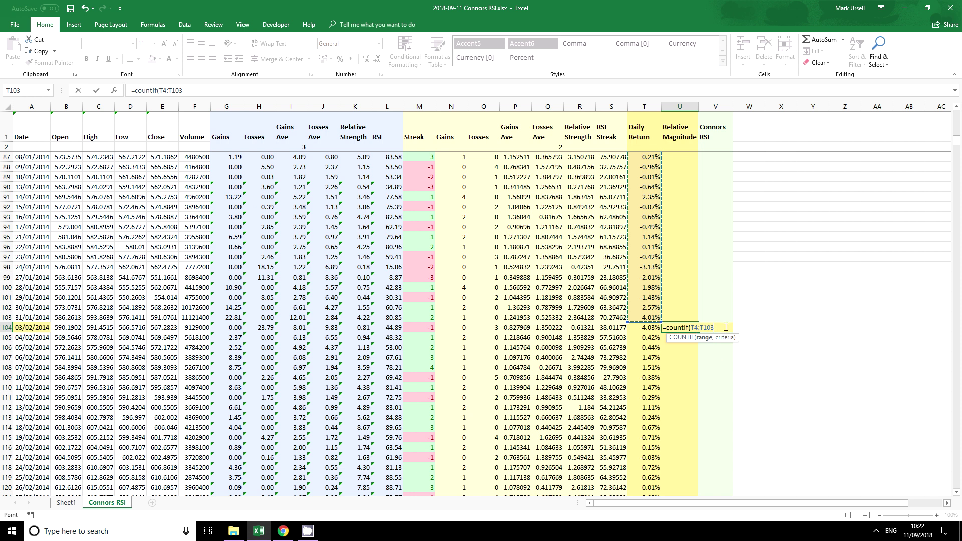
pyautogui.write(',')
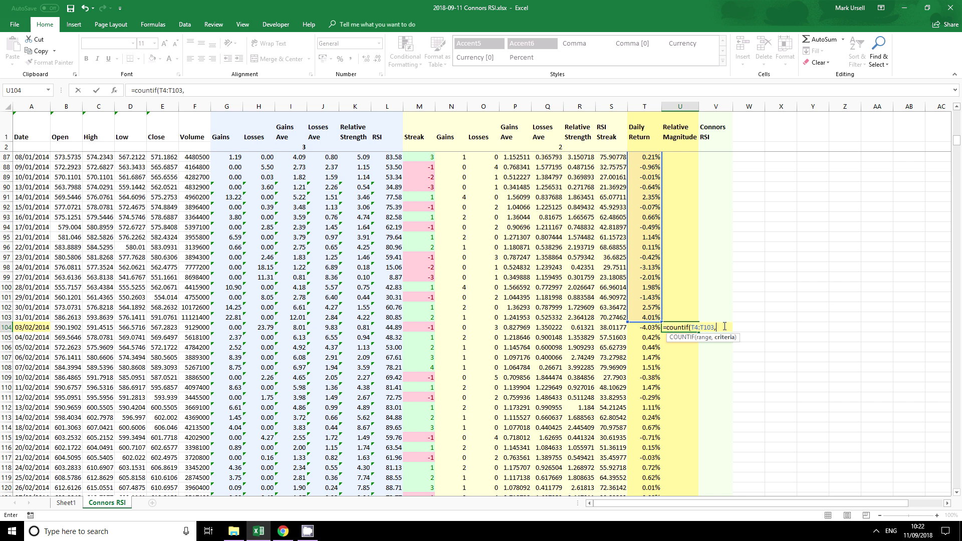
pyautogui.write('"<"&')
pyautogui.click(649, 327)
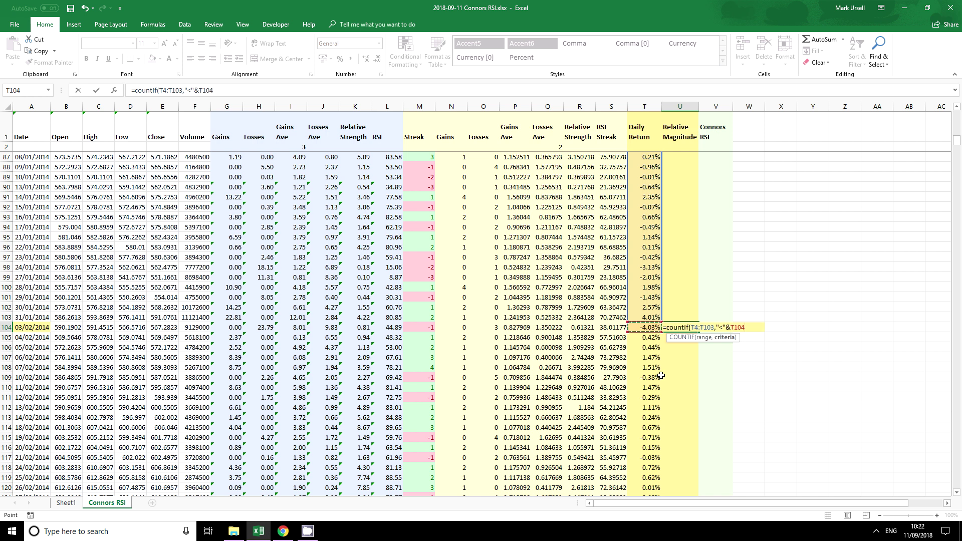
pyautogui.press('Return')
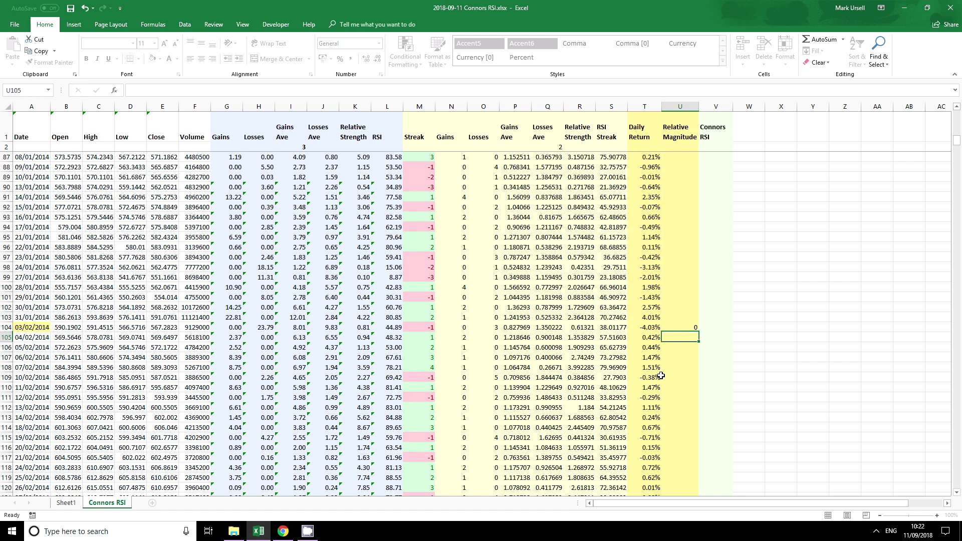
# Step: Fill the U104 Relative Magnitude formula down to U108 and check the formulas in U104 and U105
pyautogui.click(688, 326)
pyautogui.moveTo(697, 332); pyautogui.dragTo(698, 372)
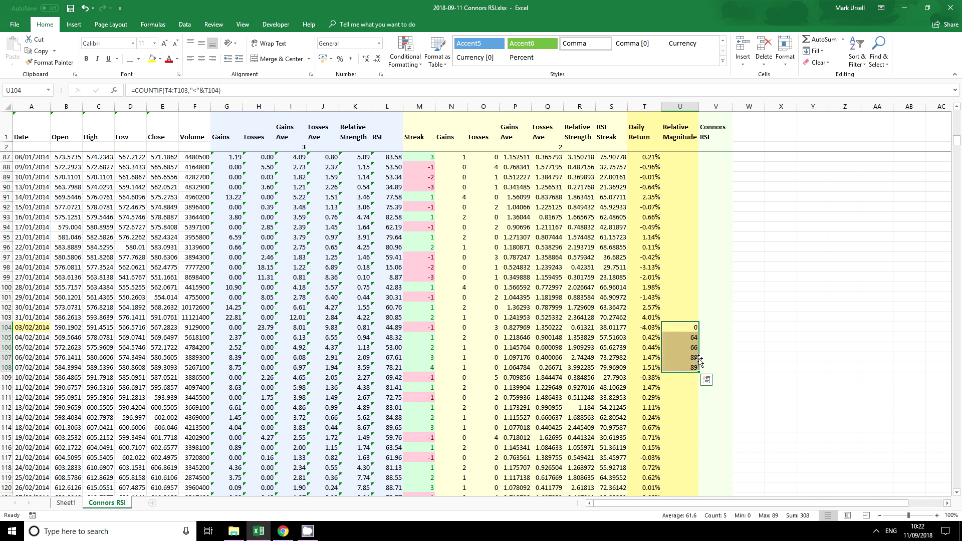
pyautogui.click(679, 327)
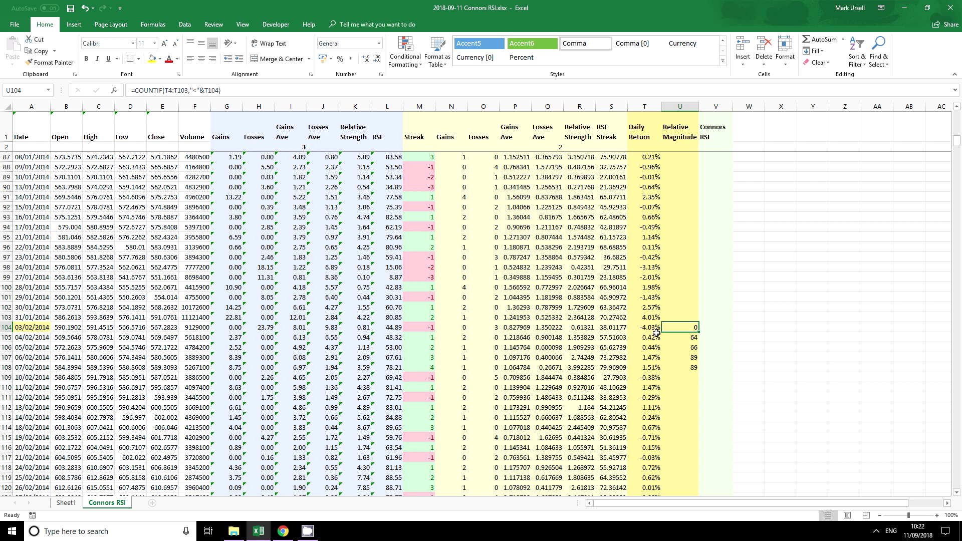
pyautogui.click(689, 339)
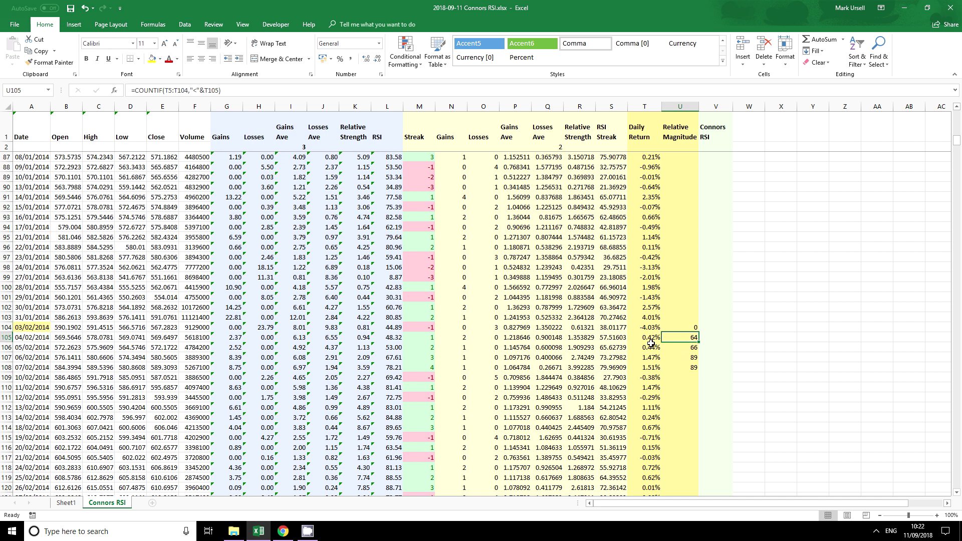
# Step: Extend the U104 Relative Magnitude formula so the COUNTIF is divided by a COUNT function
pyautogui.click(689, 328)
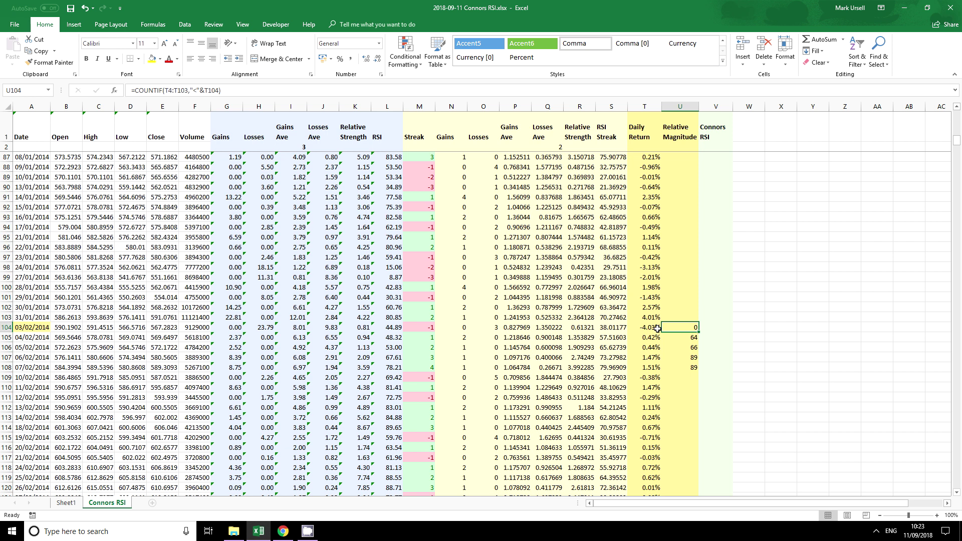
pyautogui.hotkey('ctrl', 'shift', 'Down')
pyautogui.click(685, 327)
pyautogui.click(239, 91)
pyautogui.write('/count(')
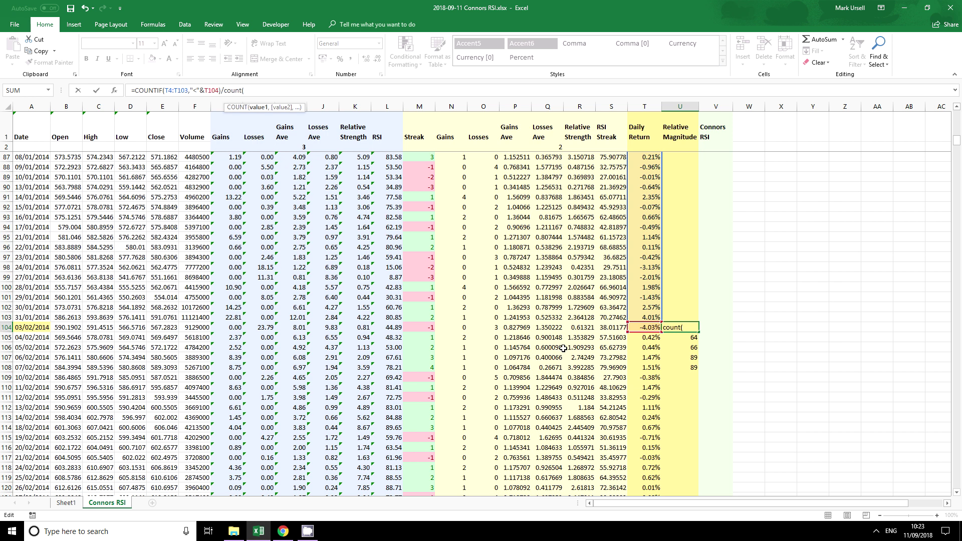
pyautogui.click(645, 317)
pyautogui.moveTo(645, 317); pyautogui.dragTo(647, 165)
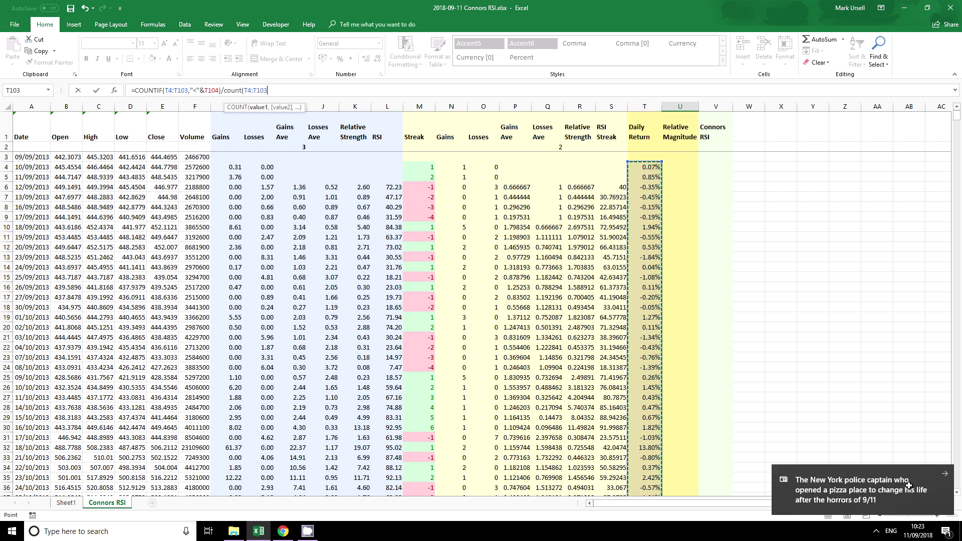
pyautogui.click(759, 429)
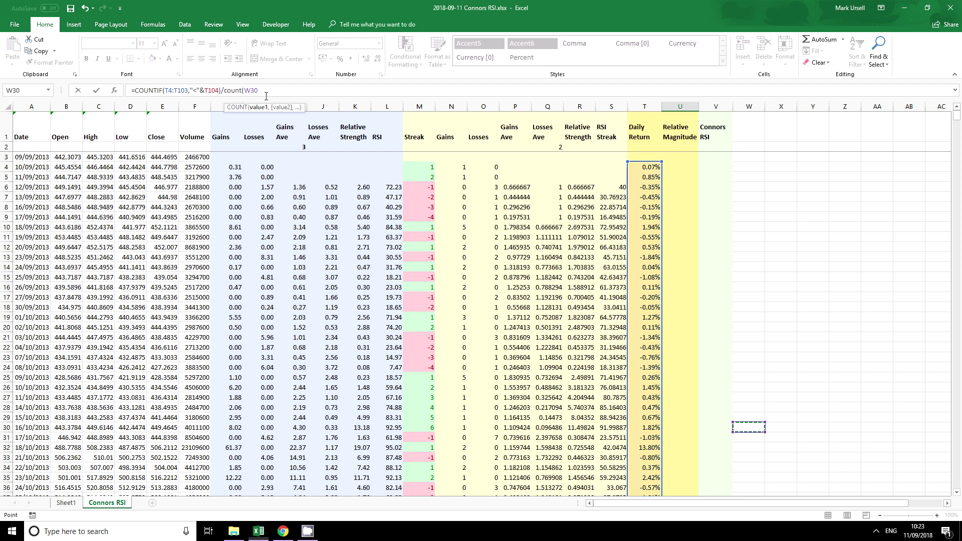
pyautogui.click(246, 92)
pyautogui.press('Delete')
pyautogui.press('Delete')
pyautogui.press('Delete')
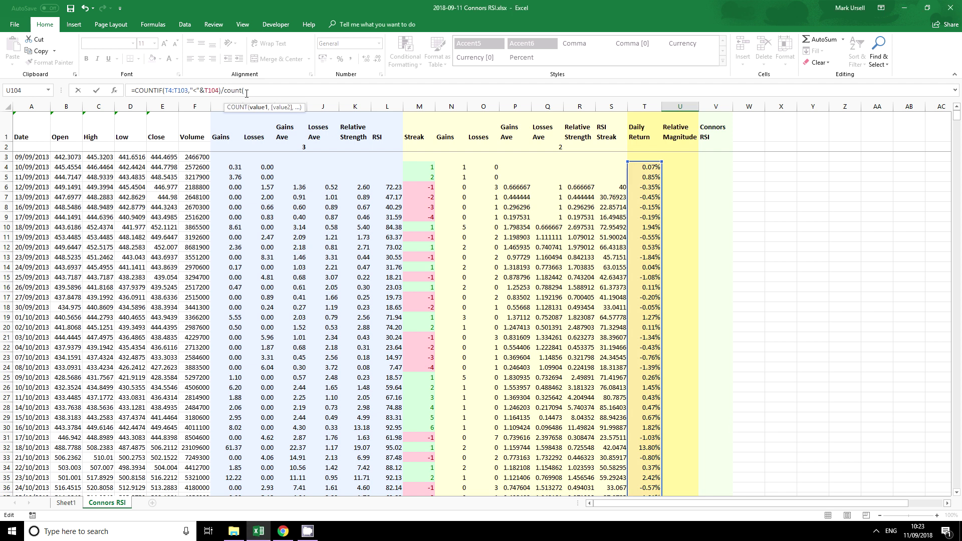
# Step: Give the COUNT in U104 the Daily Return range T4:T103 and commit the formula
pyautogui.click(650, 167)
pyautogui.moveTo(643, 248); pyautogui.dragTo(645, 429)
pyautogui.click(275, 89)
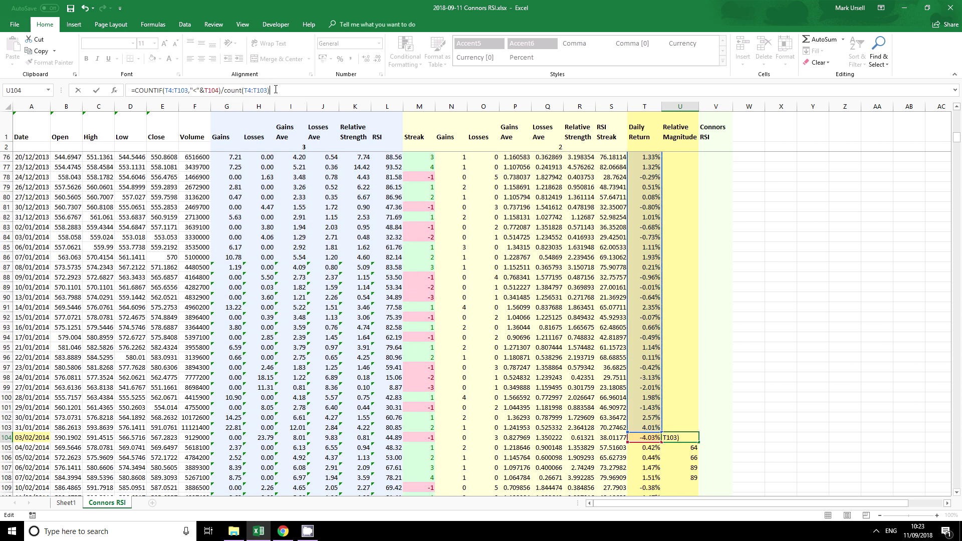
pyautogui.press('Return')
pyautogui.click(683, 437)
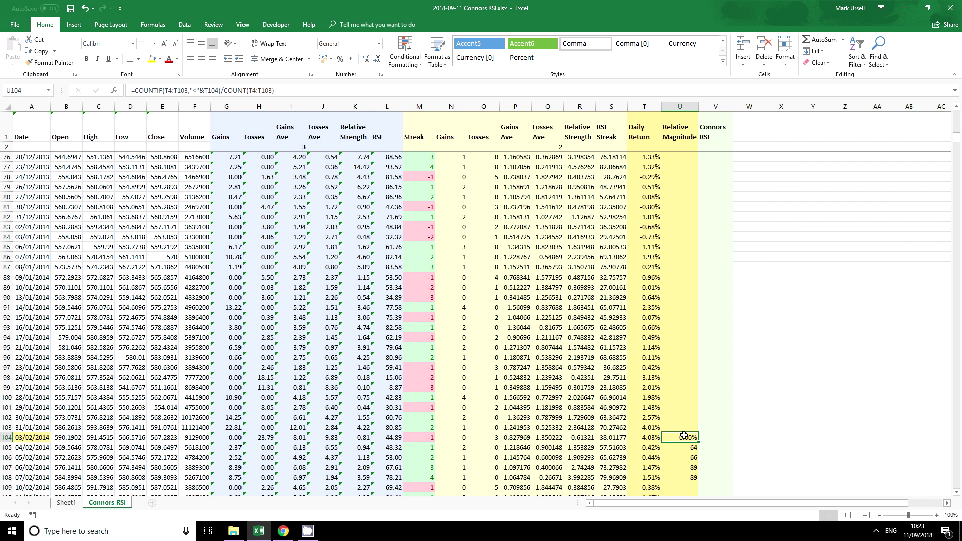
# Step: Multiply the U104 Relative Magnitude formula by 100 and set the cell's number format to General
pyautogui.click(290, 90)
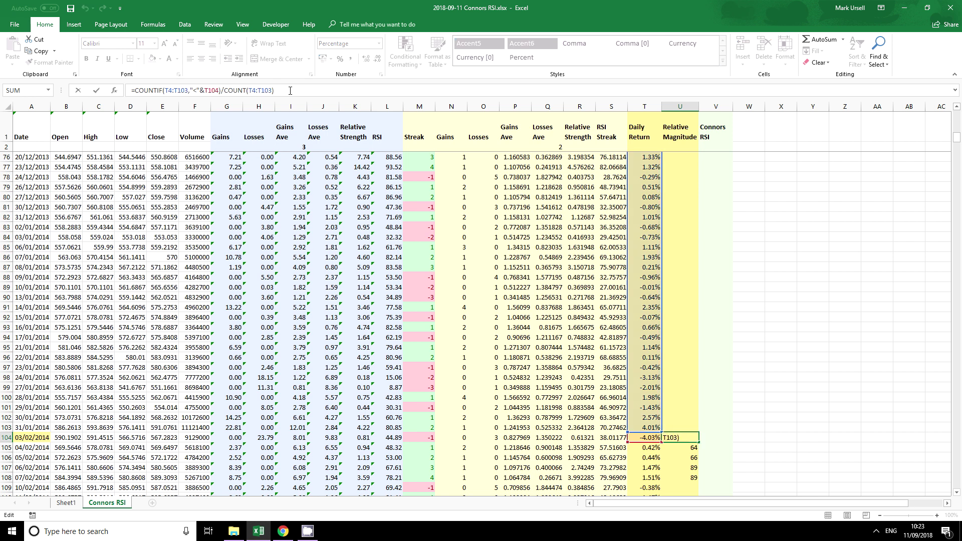
pyautogui.write('*100')
pyautogui.press('Return')
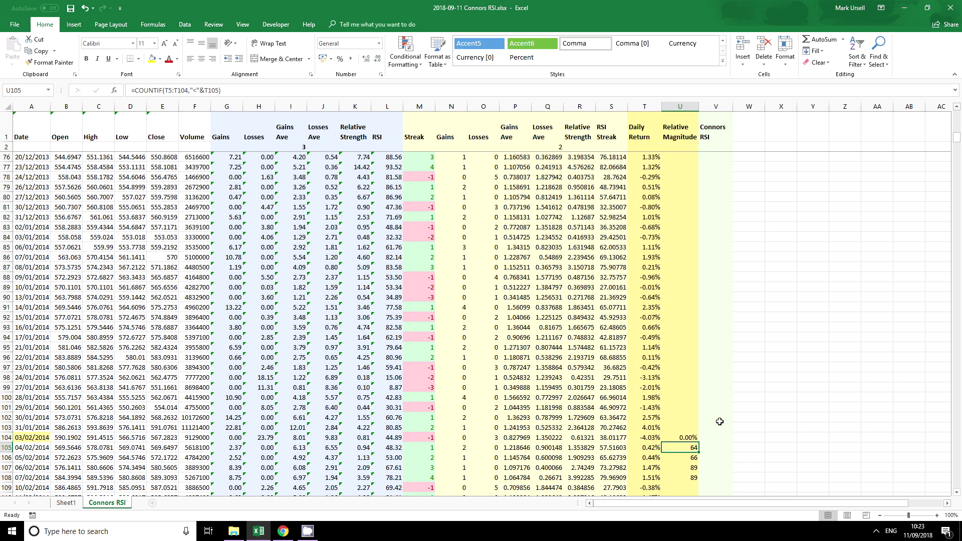
pyautogui.click(687, 437)
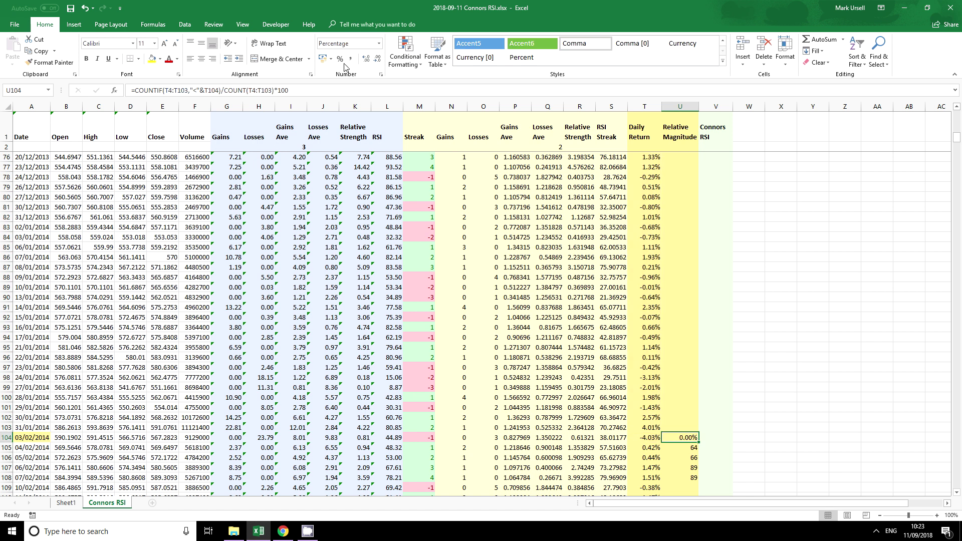
pyautogui.click(375, 44)
pyautogui.click(379, 44)
pyautogui.click(367, 53)
# Step: Fill the revised U104 formula down the whole Relative Magnitude column and select U104 again to check it
pyautogui.moveTo(698, 442); pyautogui.dragTo(698, 471)
pyautogui.scroll(-3, 696, 411)
pyautogui.click(691, 377)
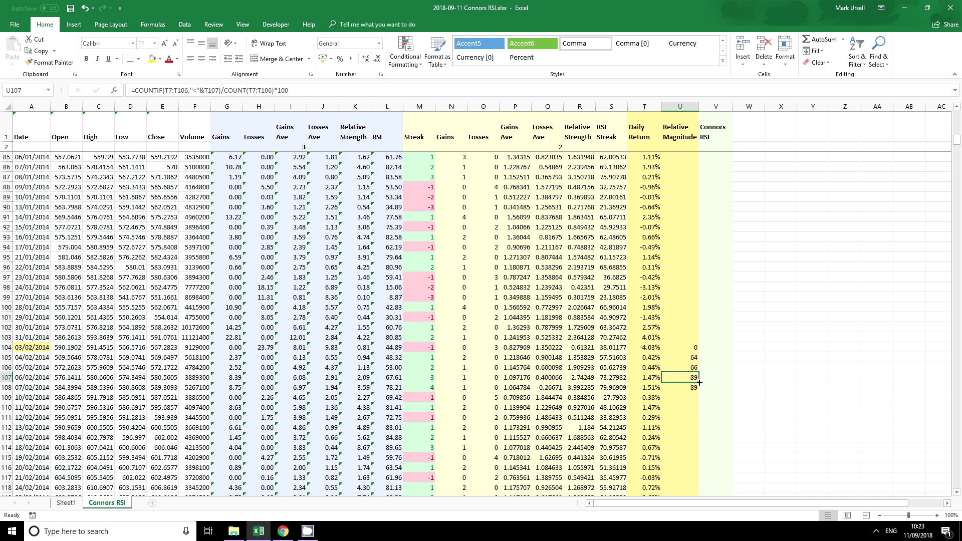
pyautogui.moveTo(699, 382); pyautogui.dragTo(699, 391)
pyautogui.click(695, 388)
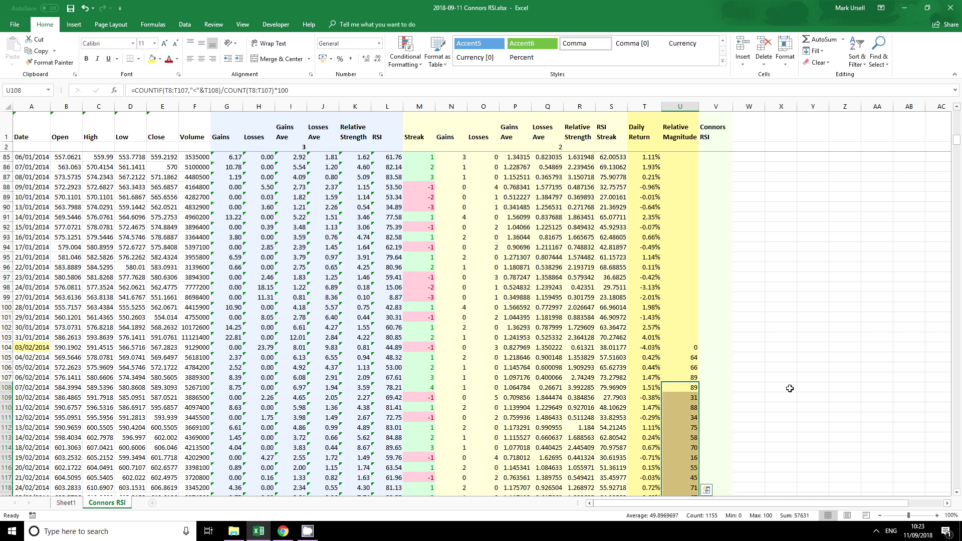
pyautogui.click(689, 346)
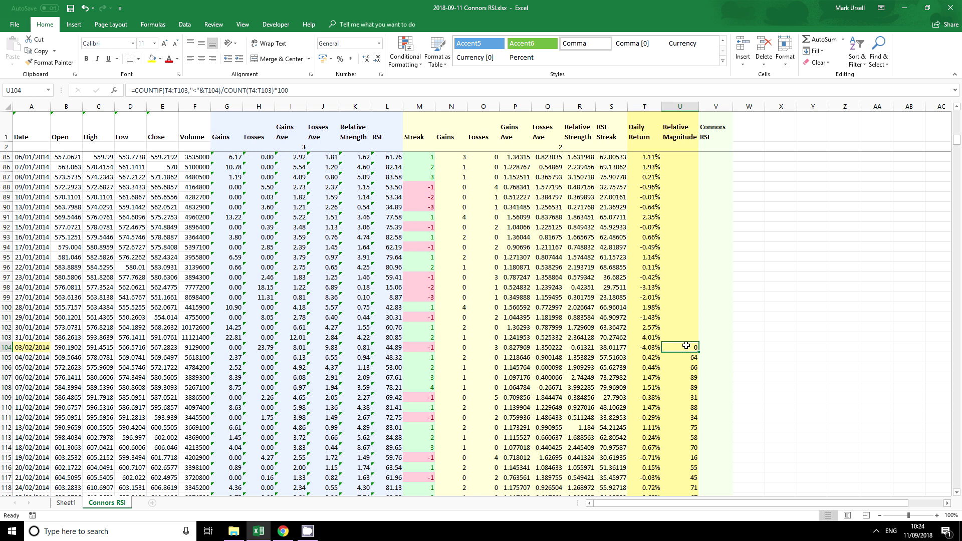
# Step: Enter a Connors RSI formula in V104 that averages the RSI L104, RSI Streak S104 and Relative Magnitude U104
pyautogui.click(712, 349)
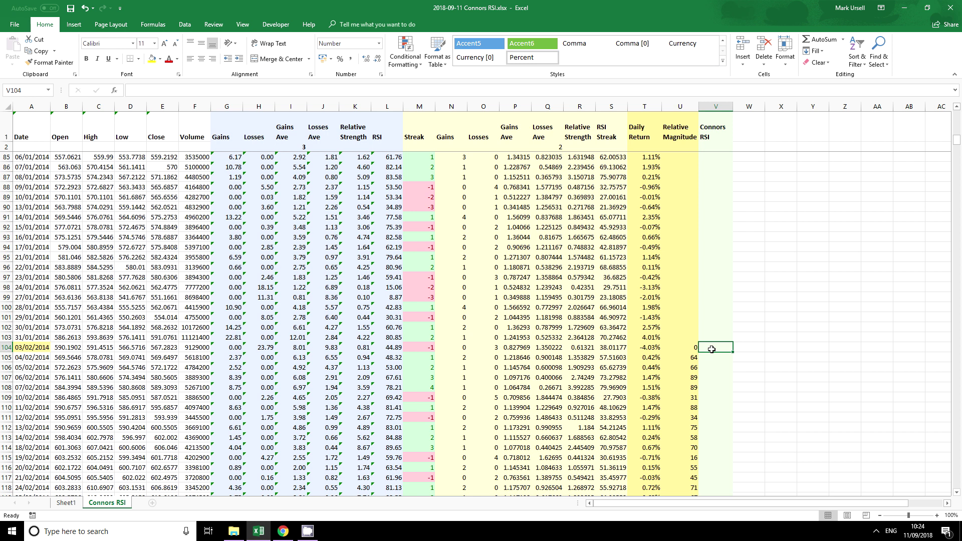
pyautogui.write('=')
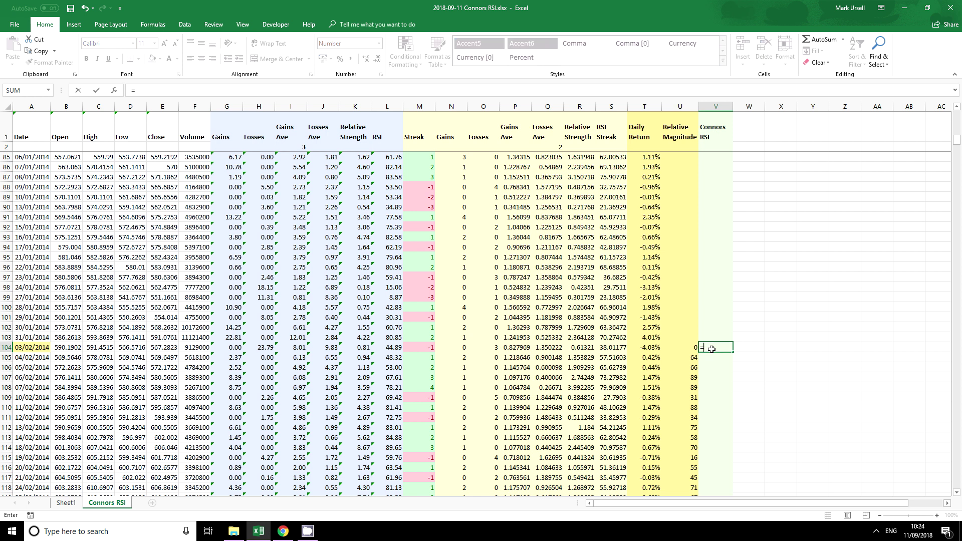
pyautogui.write('average')
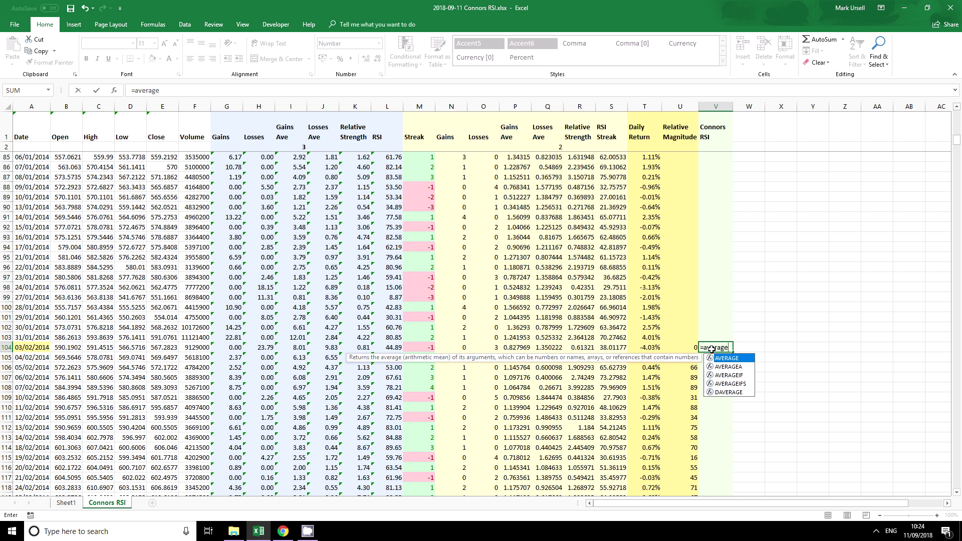
pyautogui.write('(')
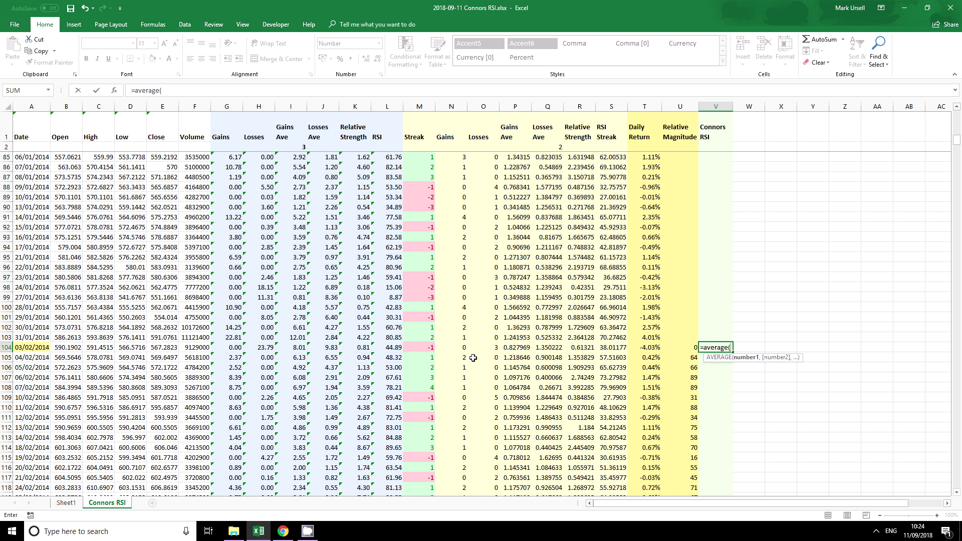
pyautogui.click(393, 348)
pyautogui.write(',')
pyautogui.click(608, 347)
pyautogui.write(',')
pyautogui.click(680, 349)
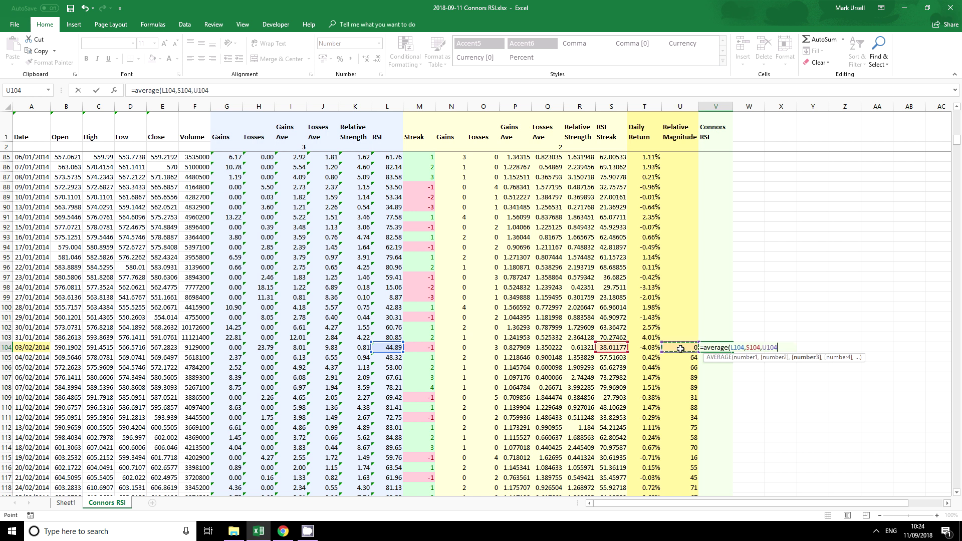
pyautogui.write(')')
pyautogui.press('Return')
# Step: Fill the V104 formula down the whole Connors RSI column and look over the filled rows
pyautogui.click(721, 347)
pyautogui.doubleClick(733, 352)
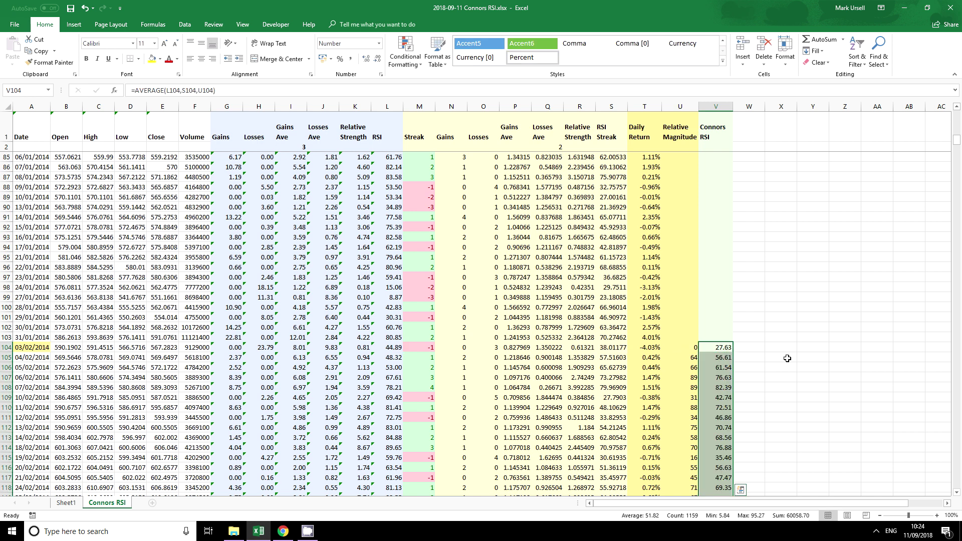
pyautogui.scroll(-4, 737, 382)
pyautogui.scroll(2, 780, 305)
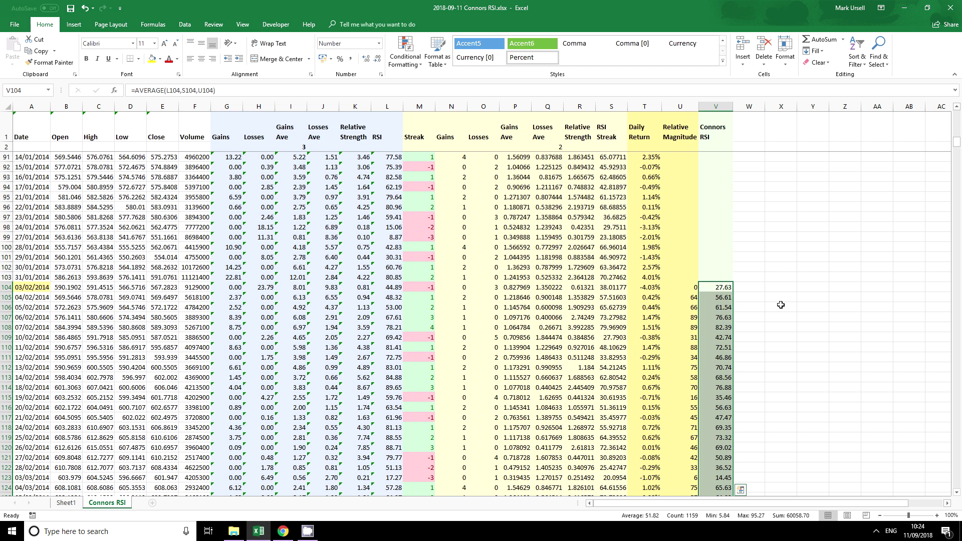